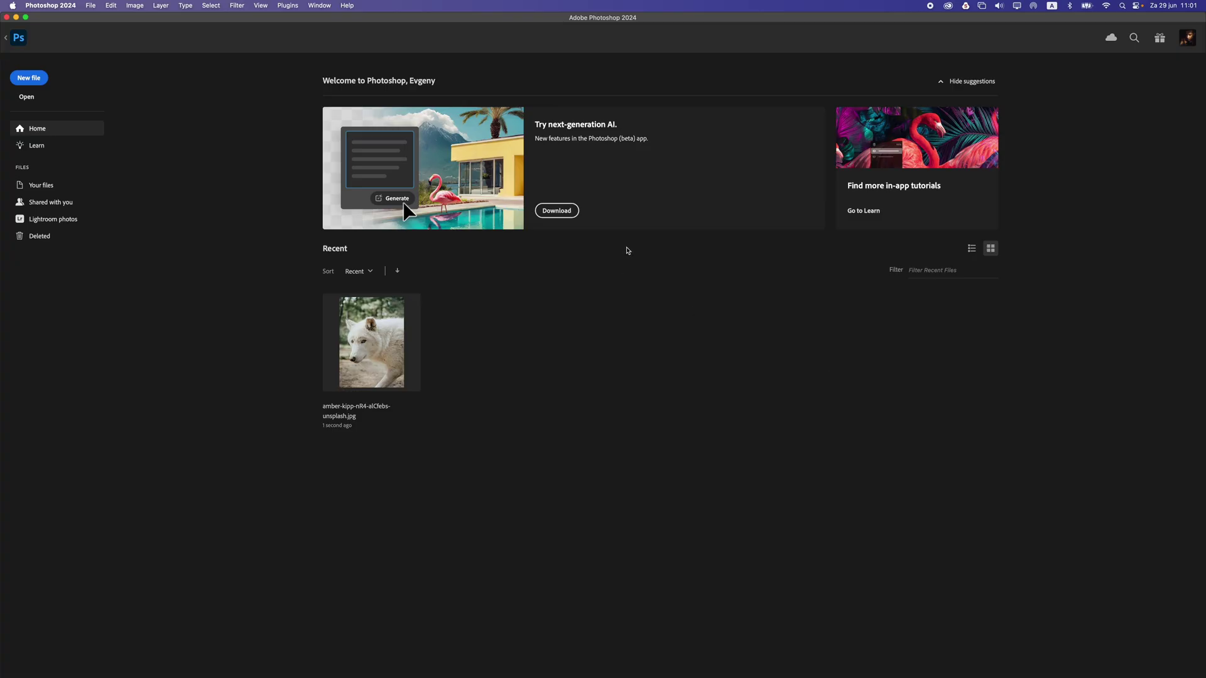
# Create a new white document 500 × 500 px in size.
pyautogui.press('super+n')
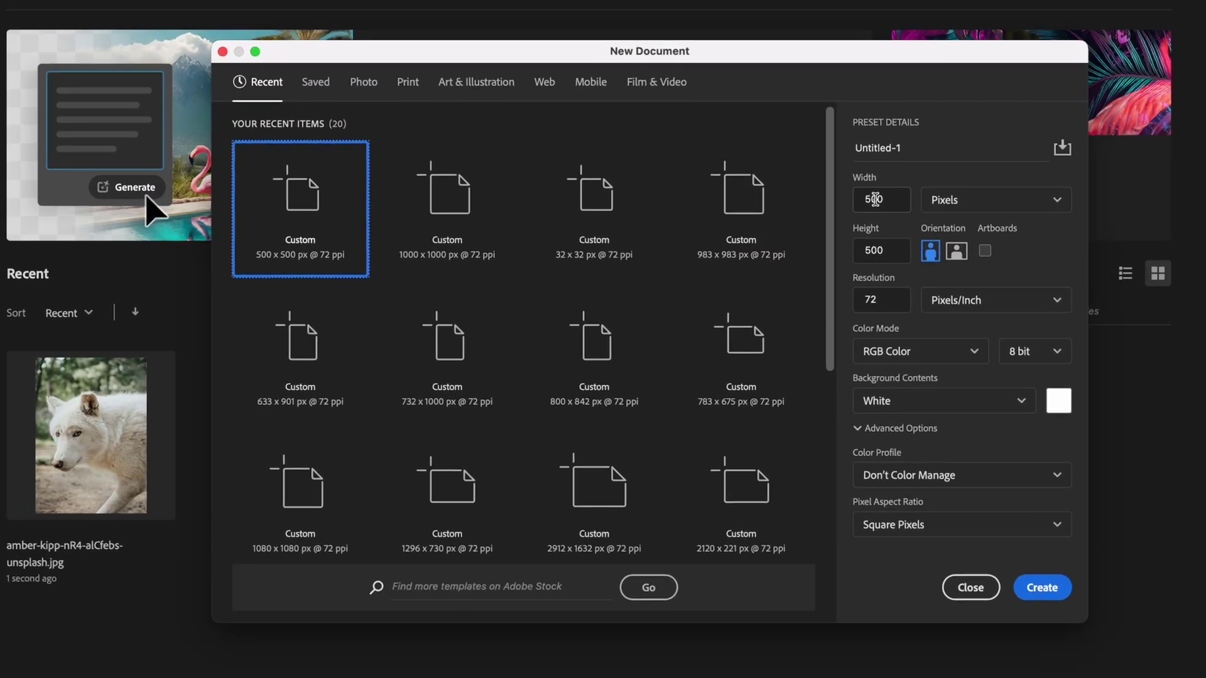
pyautogui.doubleClick(857, 199)
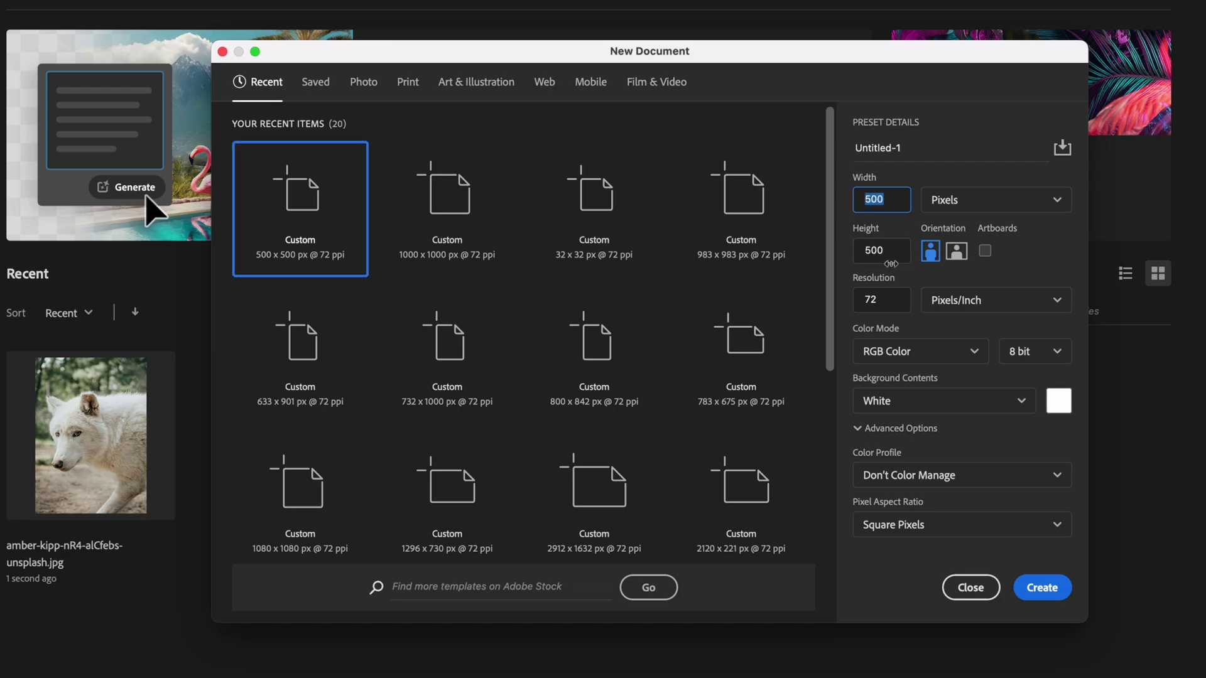
pyautogui.doubleClick(888, 251)
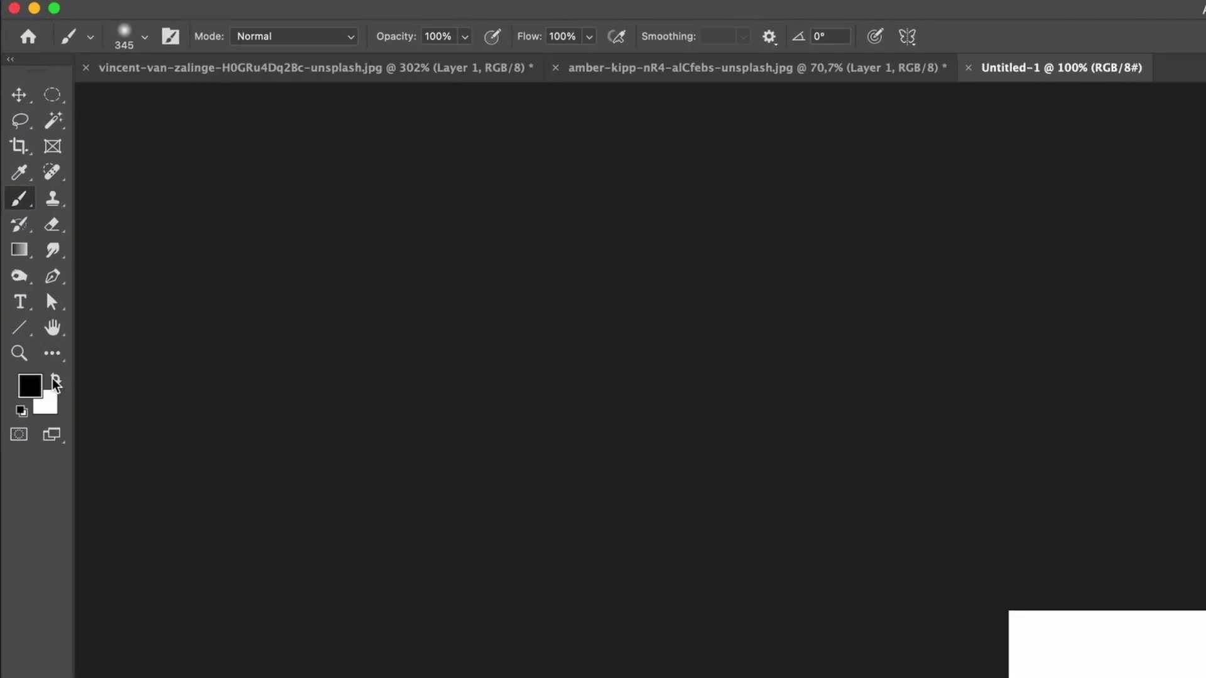
# Set the Soft Round brush to 34% hardness and 90 px size for painting the dots.
pyautogui.click(144, 37)
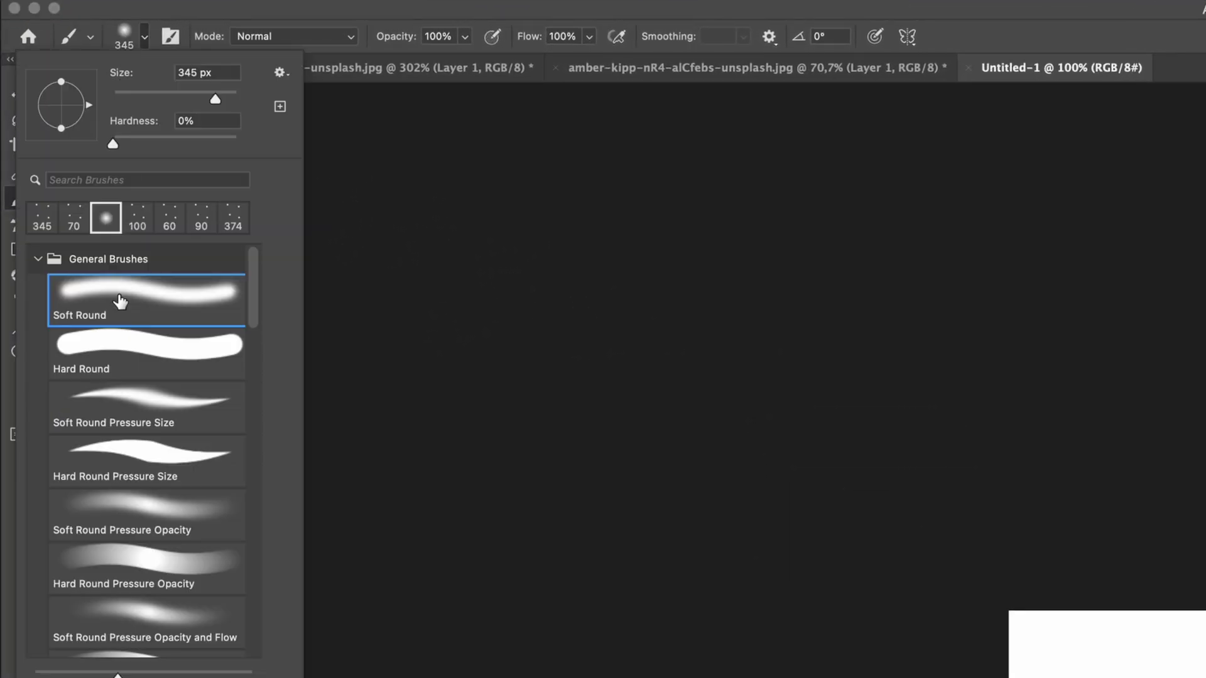
pyautogui.moveTo(113, 144); pyautogui.dragTo(155, 144)
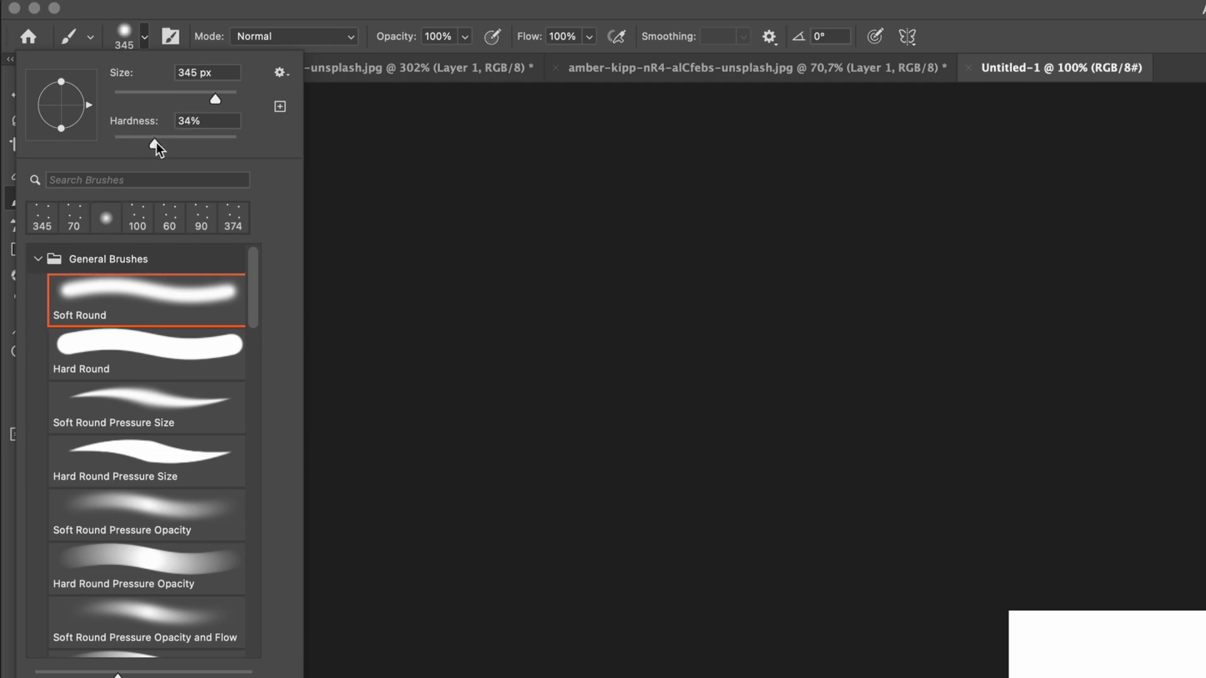
pyautogui.click(413, 39)
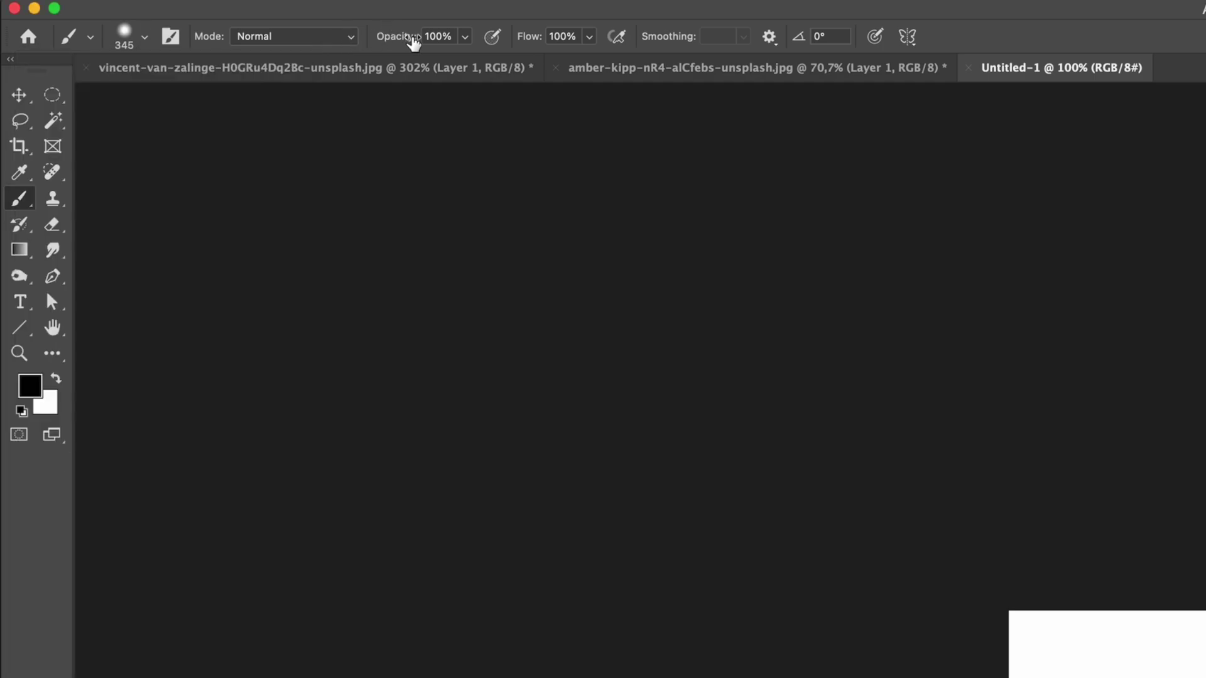
pyautogui.press('[')
pyautogui.press('[')
pyautogui.press('[')
pyautogui.press('[')
pyautogui.press('[')
pyautogui.press('[')
pyautogui.press('[')
pyautogui.press('[')
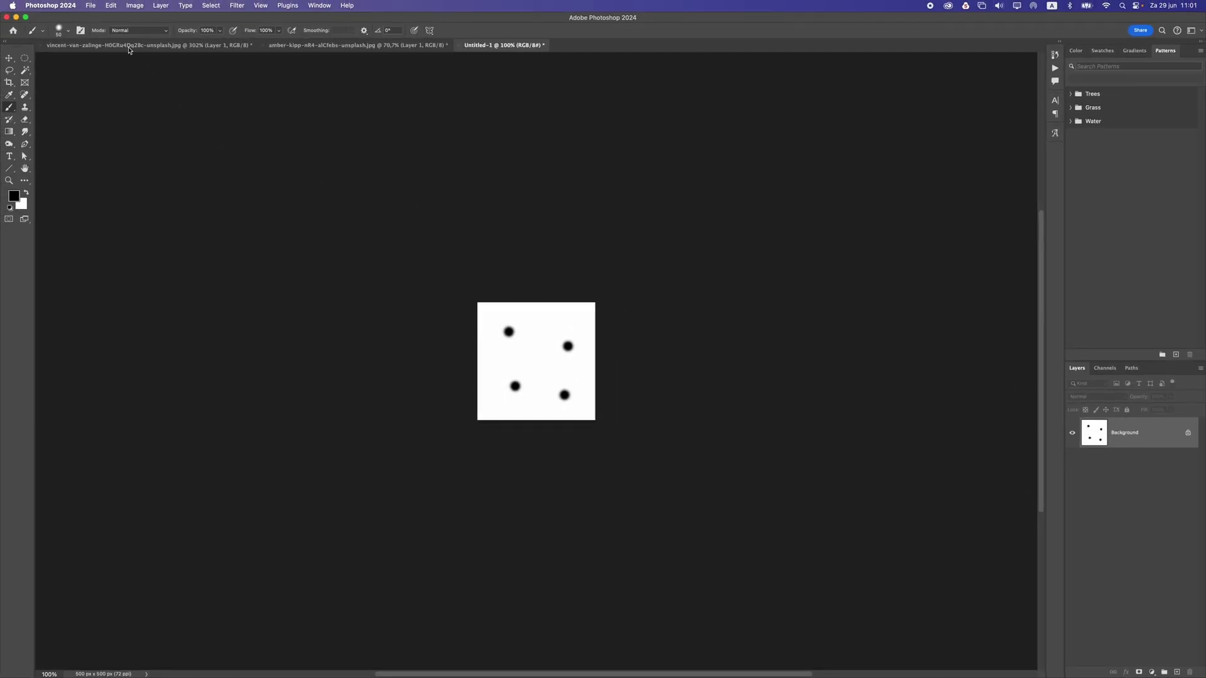
# Define a new brush preset from the four dots via Edit > Define Brush Preset.
pyautogui.click(112, 7)
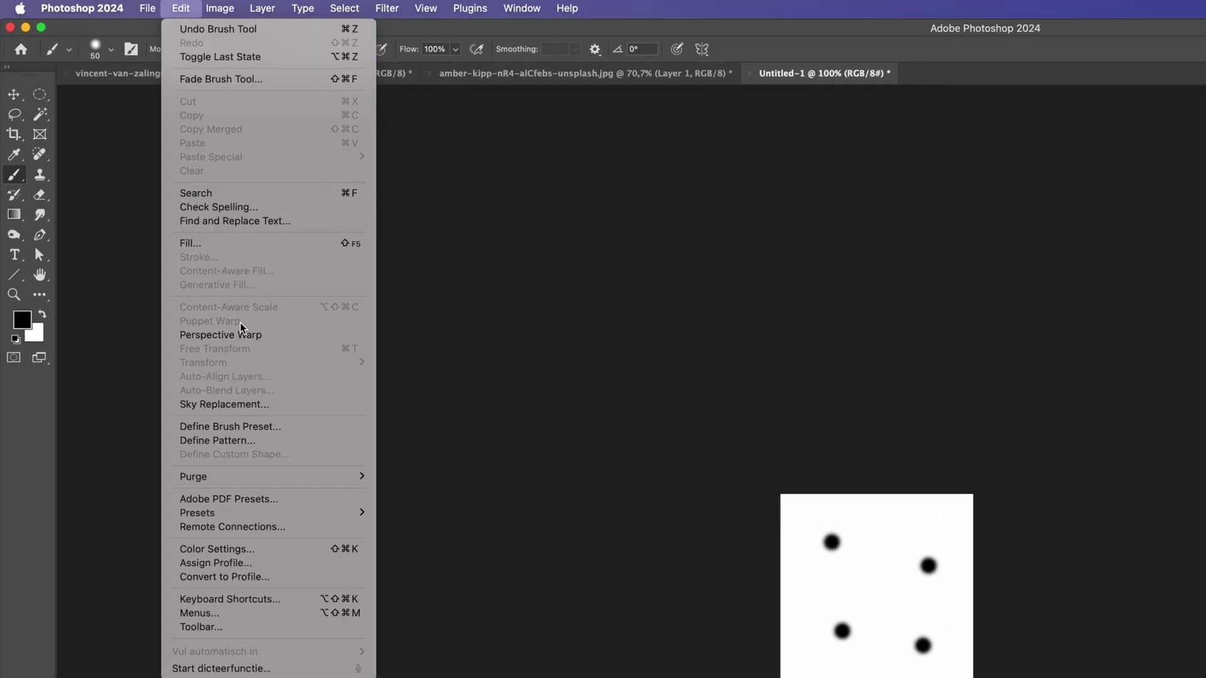
pyautogui.click(315, 428)
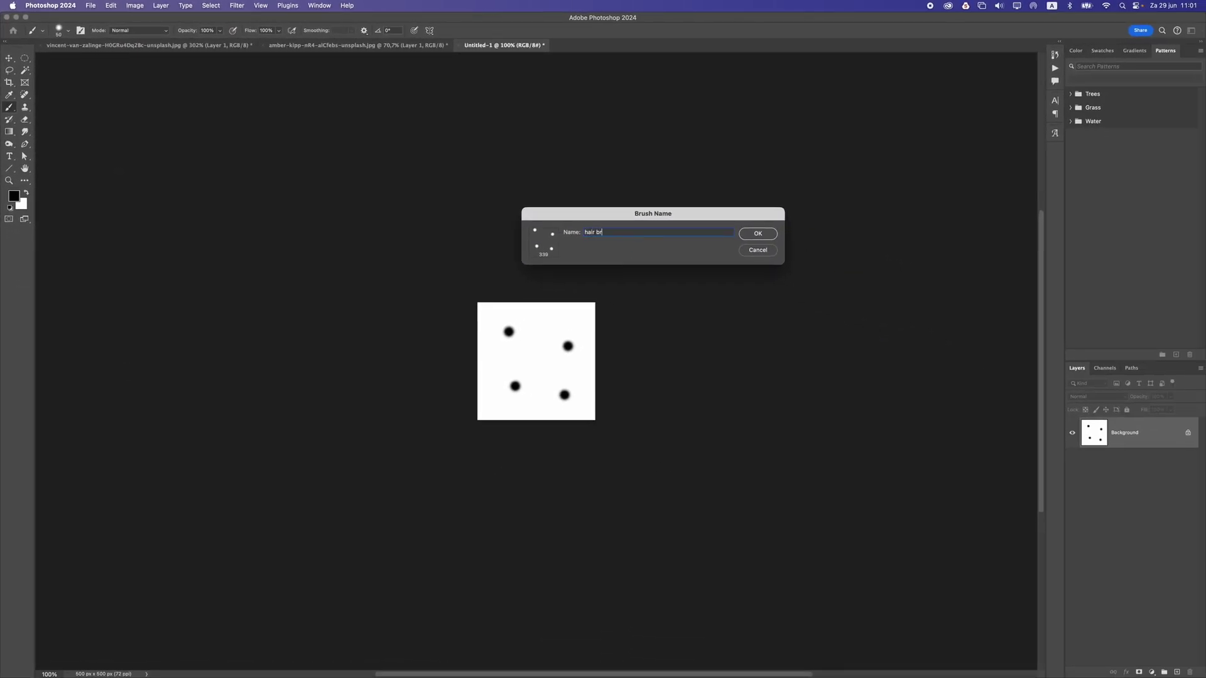
pyautogui.click(754, 235)
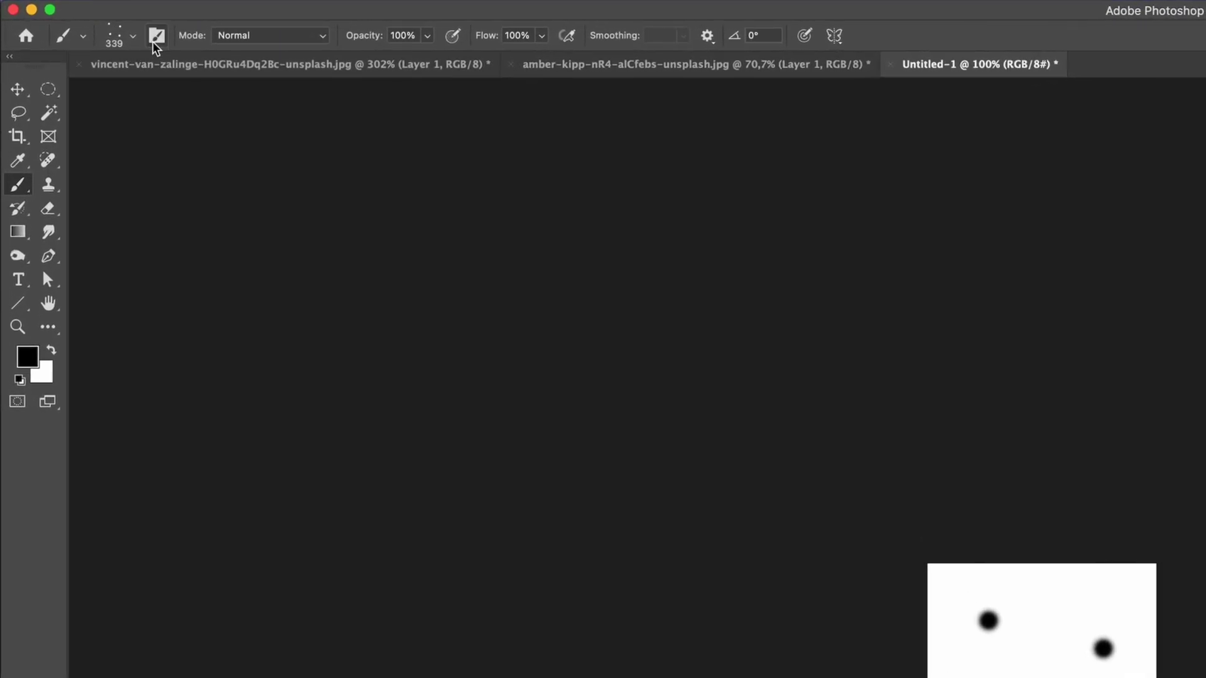
# Set the brush tip spacing to 1% in Brush Settings.
pyautogui.click(156, 37)
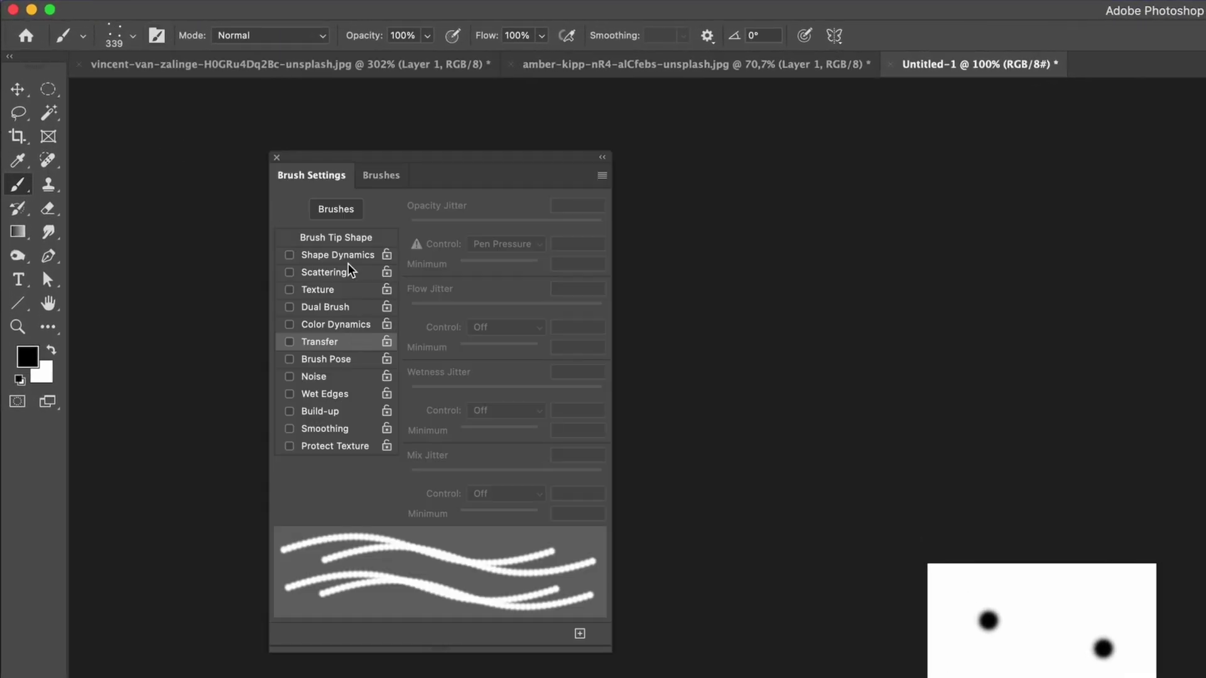
pyautogui.click(348, 240)
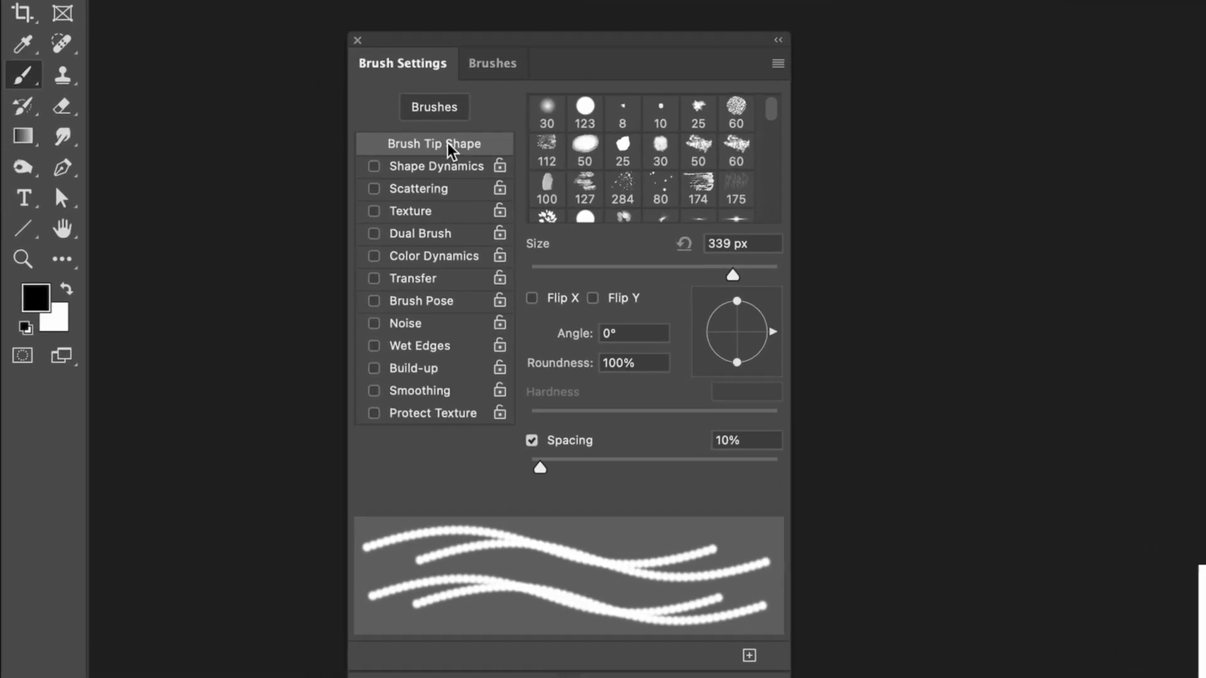
pyautogui.click(772, 432)
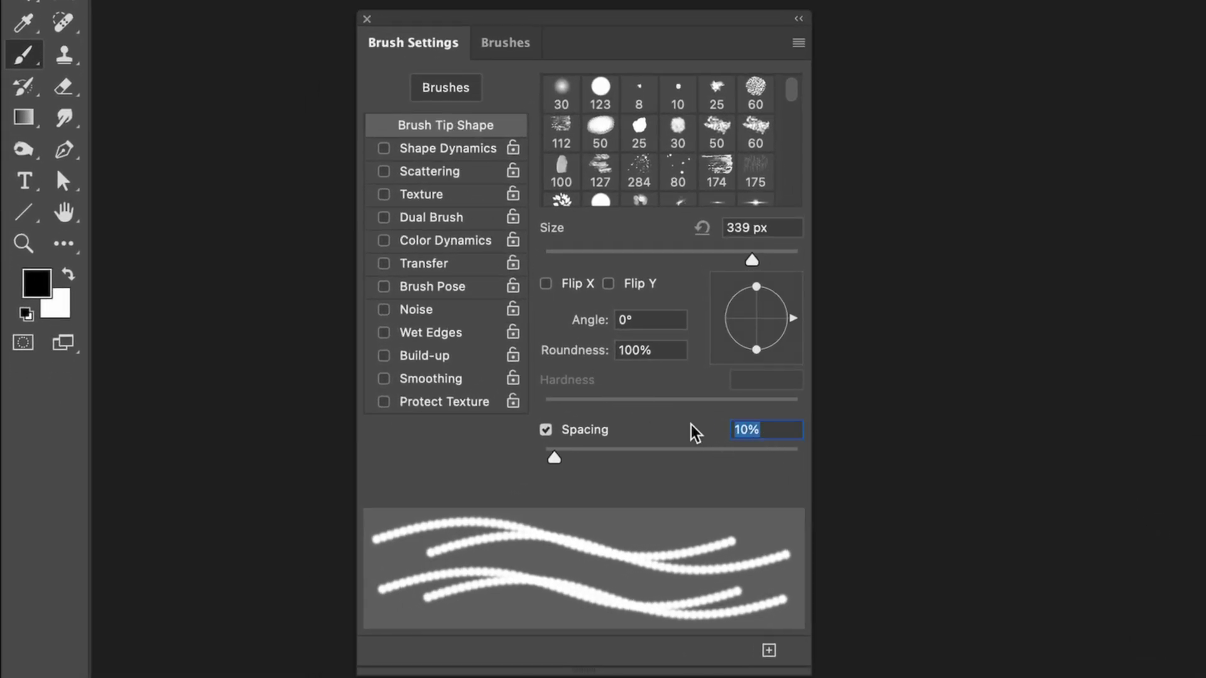
pyautogui.write('1')
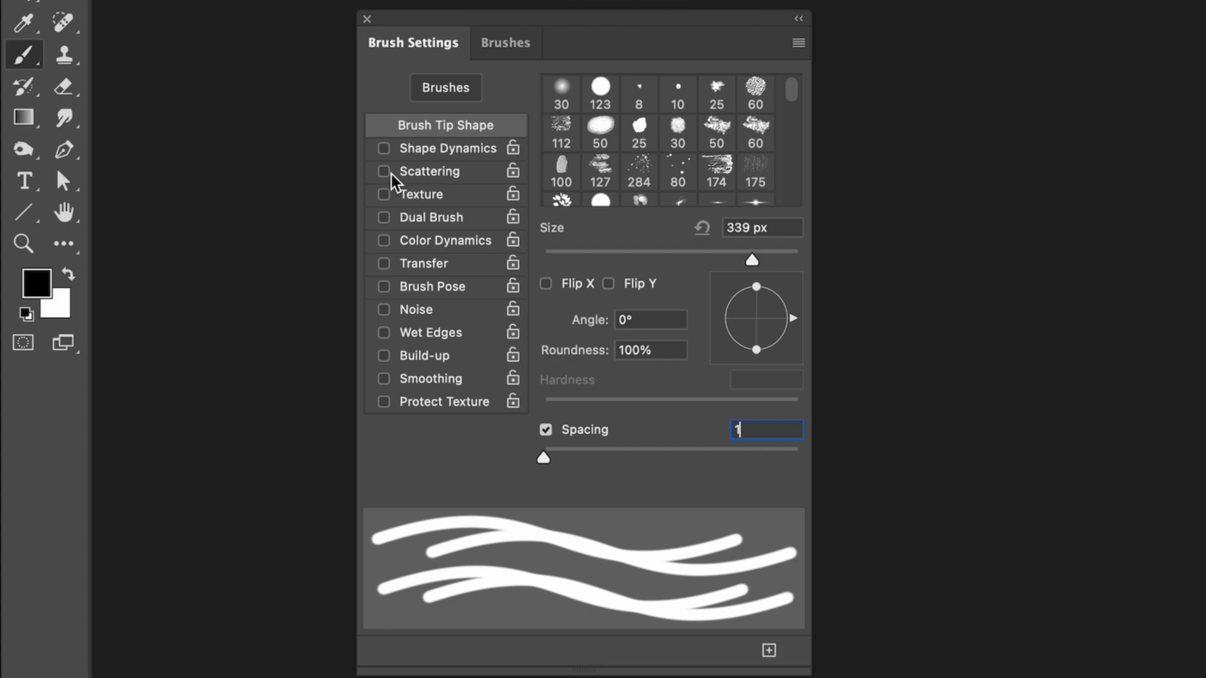
# Enable Shape Dynamics with Size Jitter controlled by Fade over 250 steps.
pyautogui.click(385, 151)
pyautogui.click(426, 150)
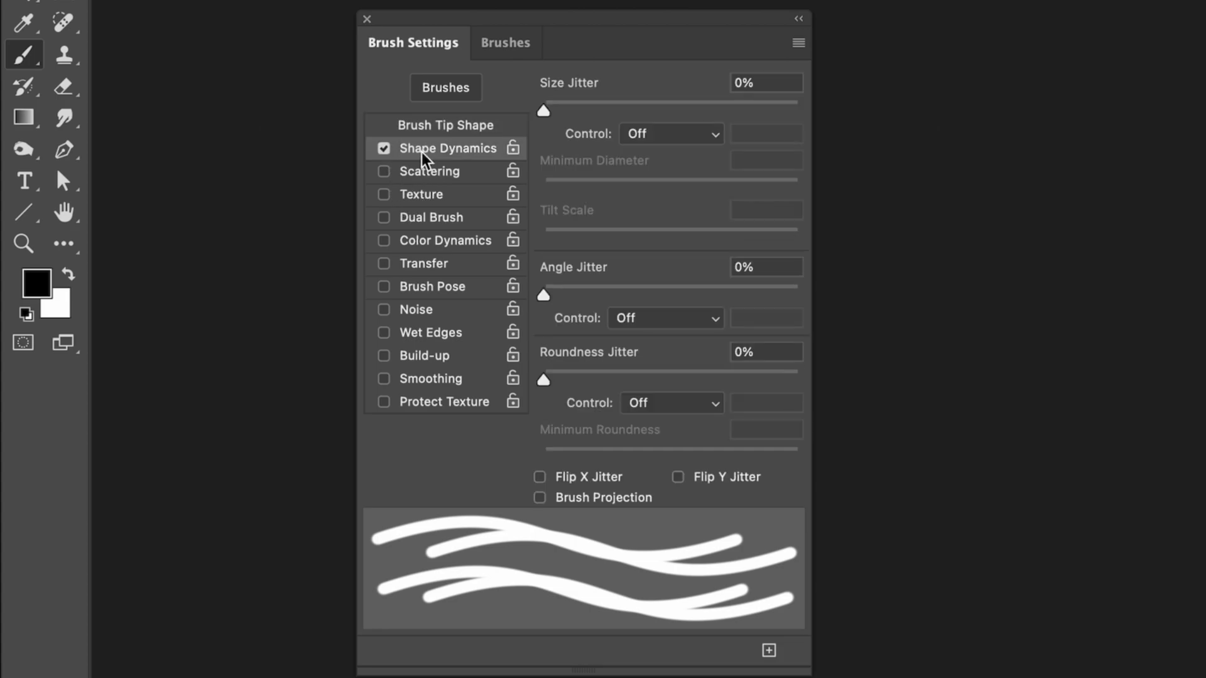
pyautogui.click(689, 134)
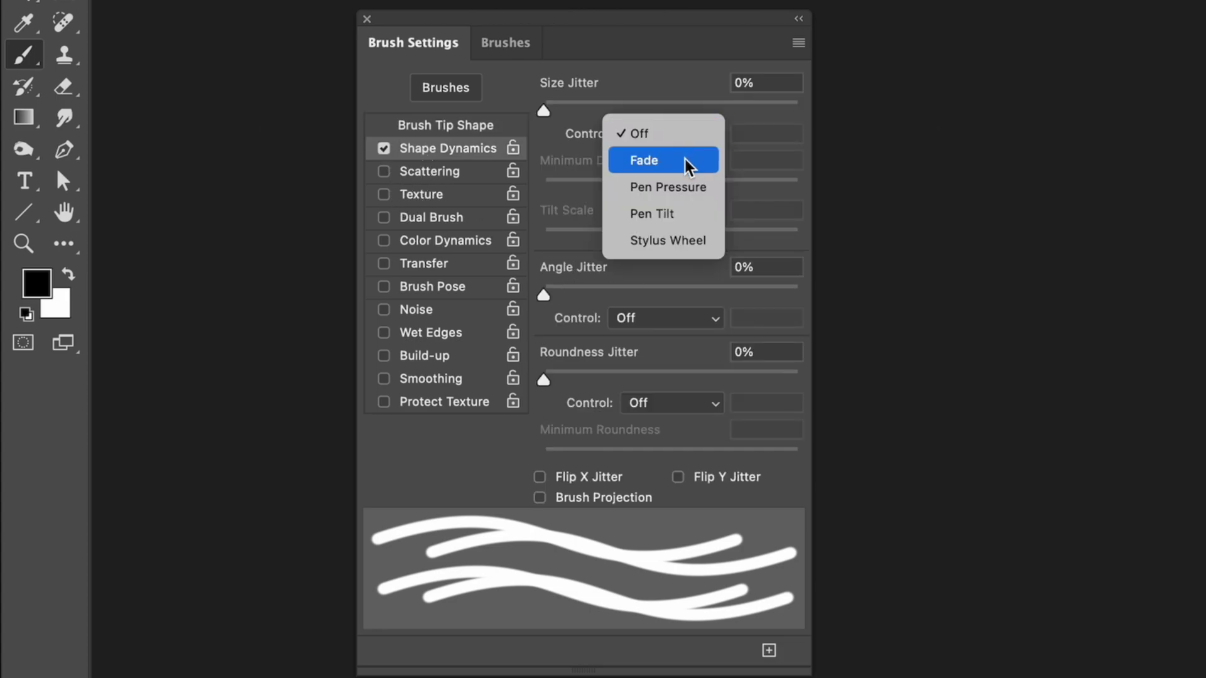
pyautogui.click(687, 161)
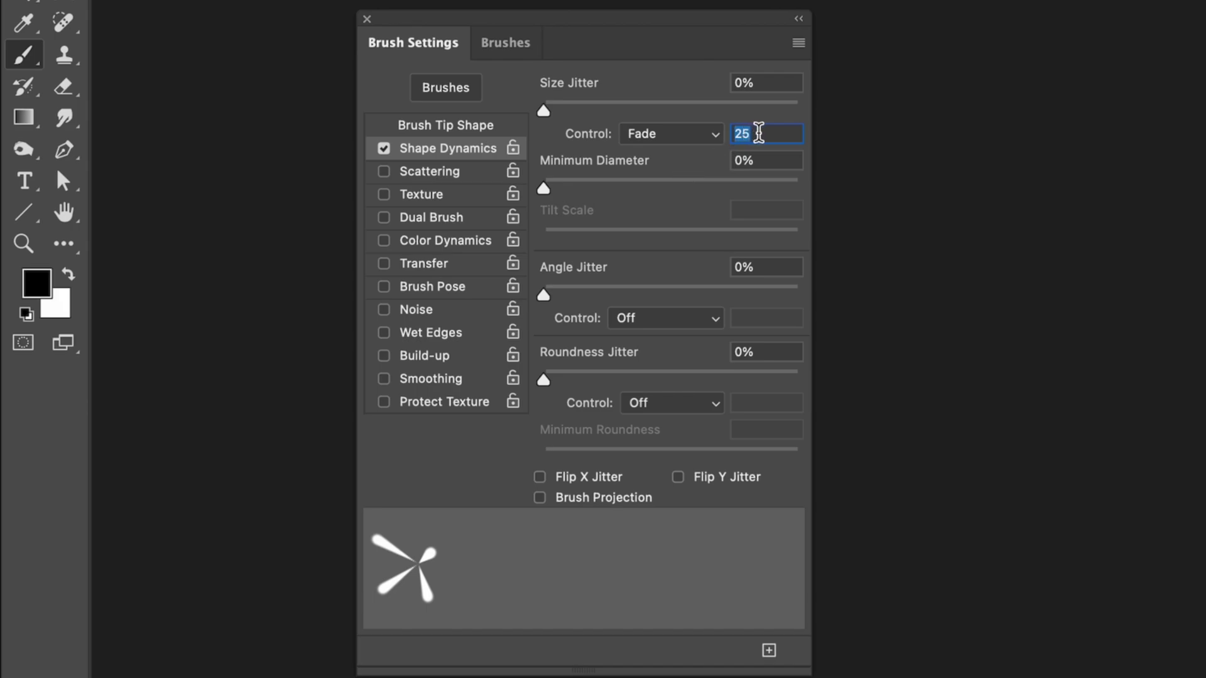
pyautogui.write('2')
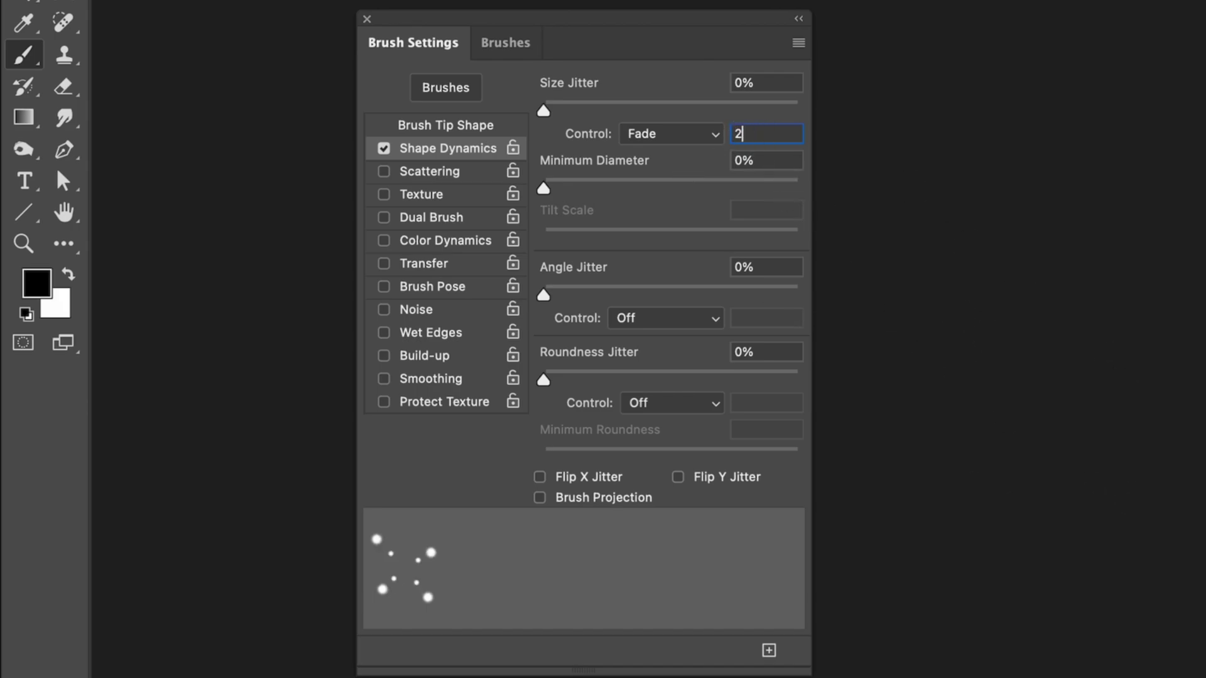
pyautogui.write('50')
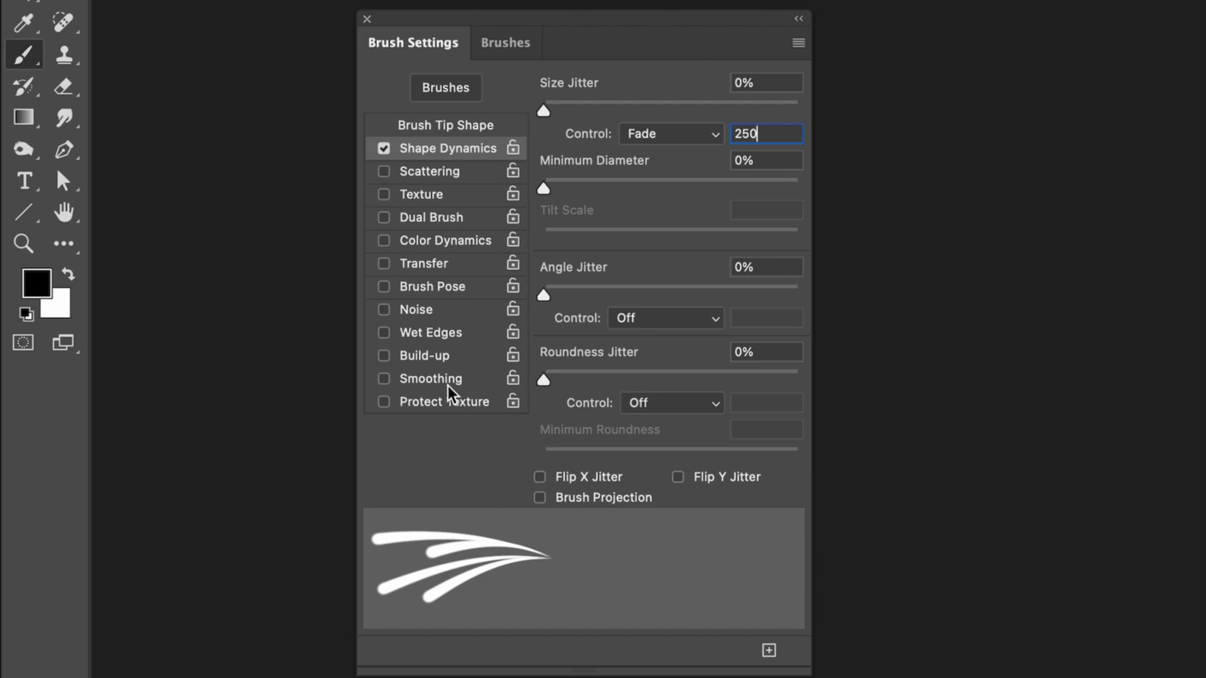
# Enable Transfer with Opacity and Flow Jitter both set to Fade over 400 steps.
pyautogui.click(404, 265)
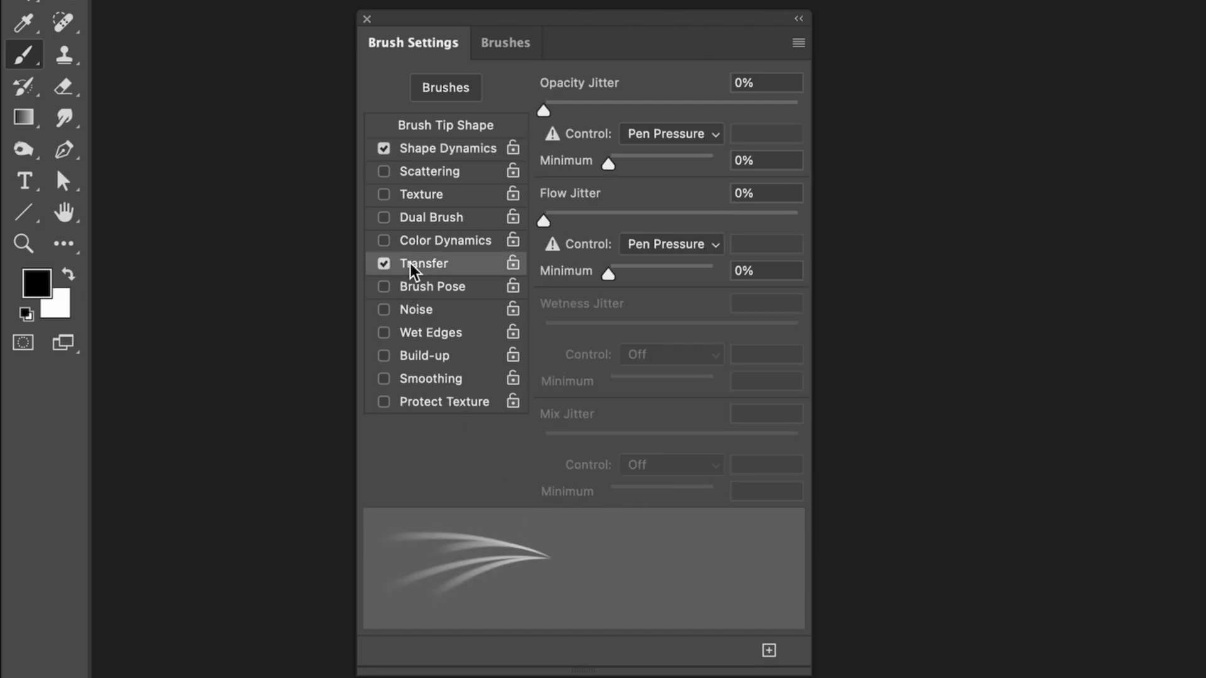
pyautogui.click(652, 136)
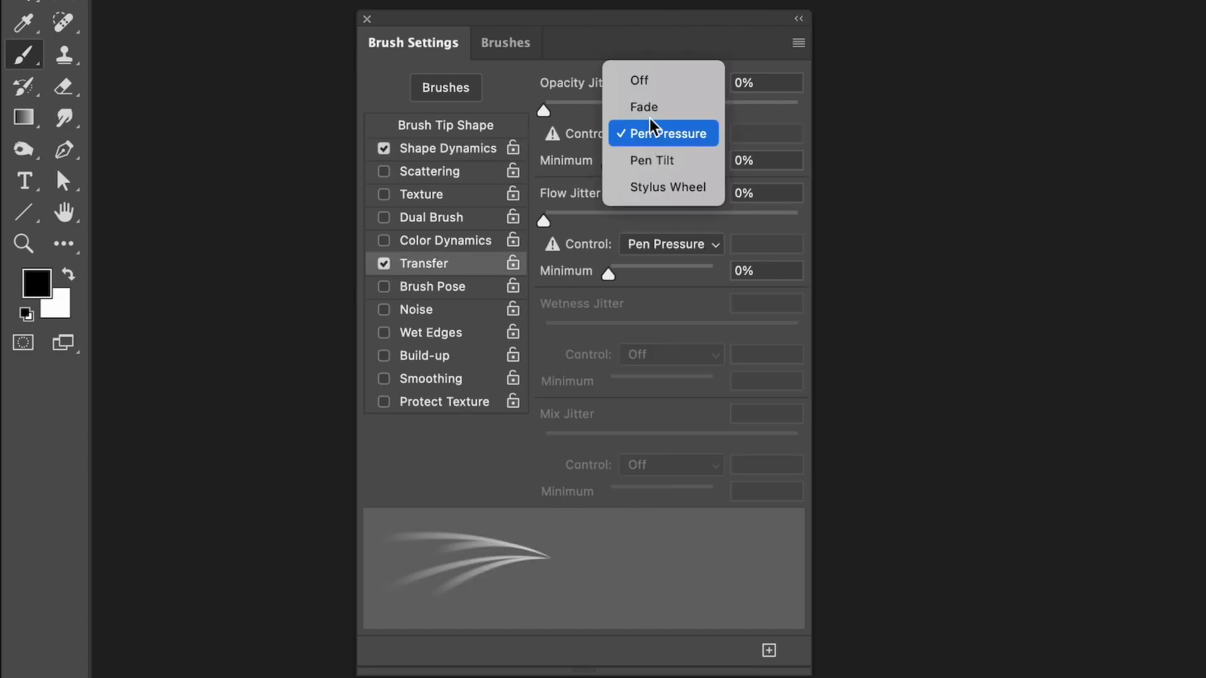
pyautogui.click(653, 108)
pyautogui.click(670, 244)
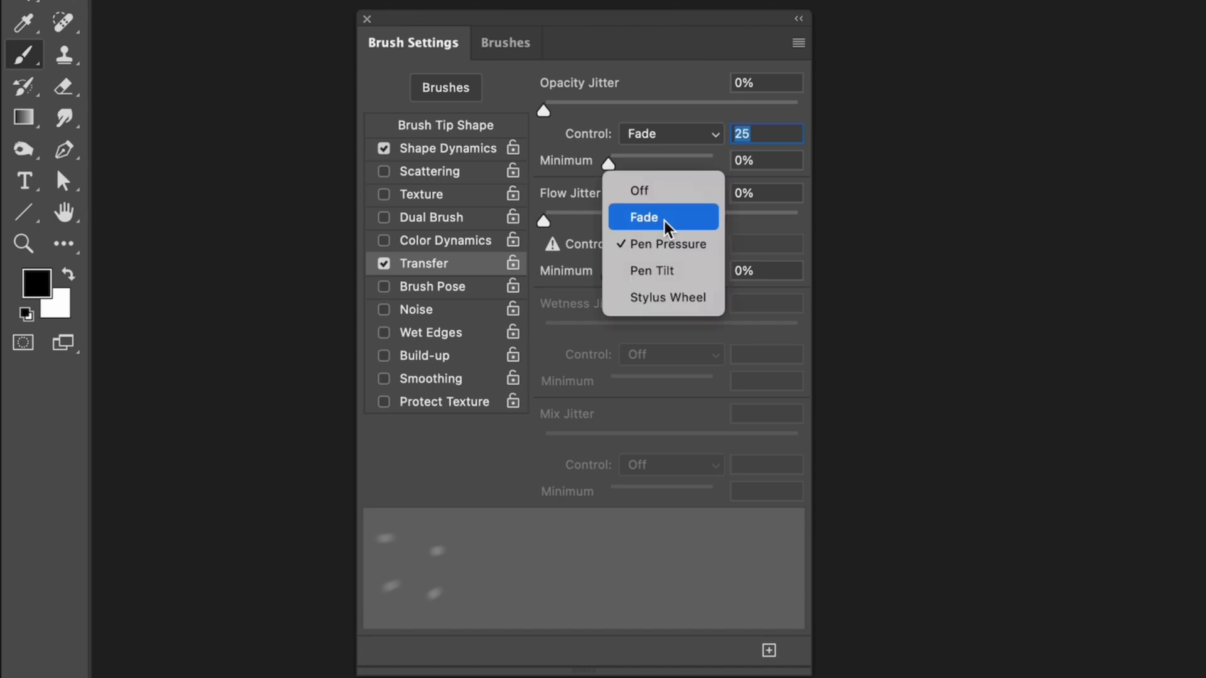
pyautogui.click(669, 218)
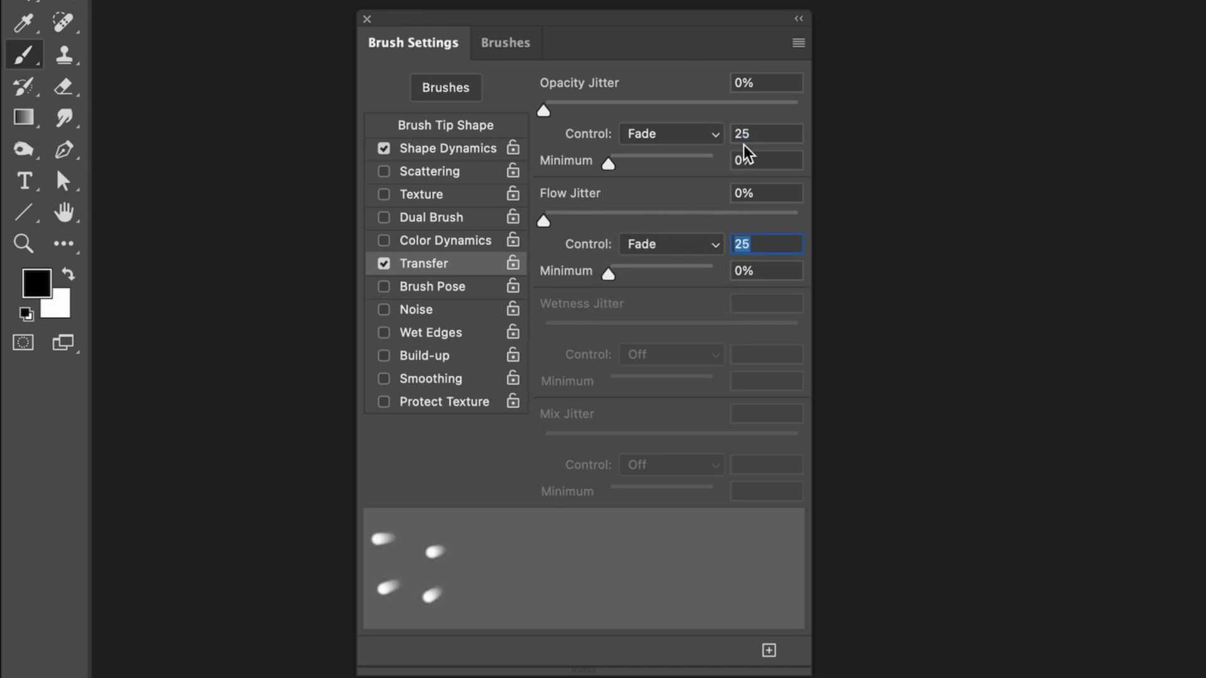
pyautogui.click(758, 134)
pyautogui.write('400')
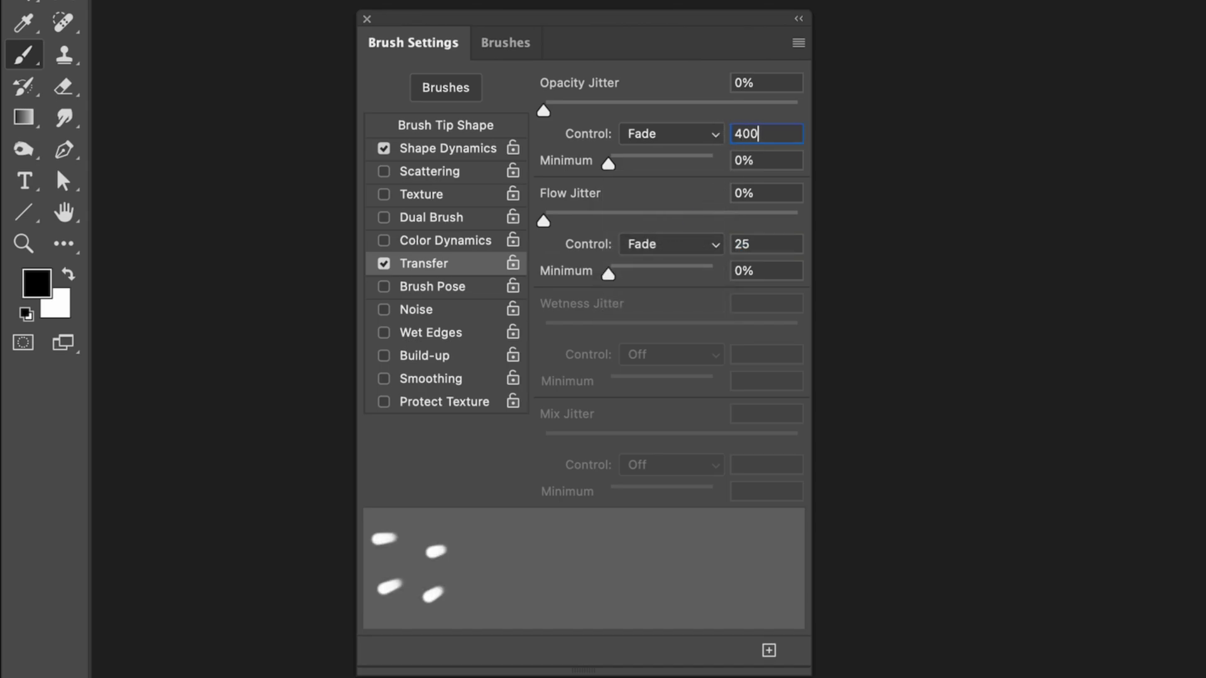
pyautogui.click(767, 242)
pyautogui.write('400')
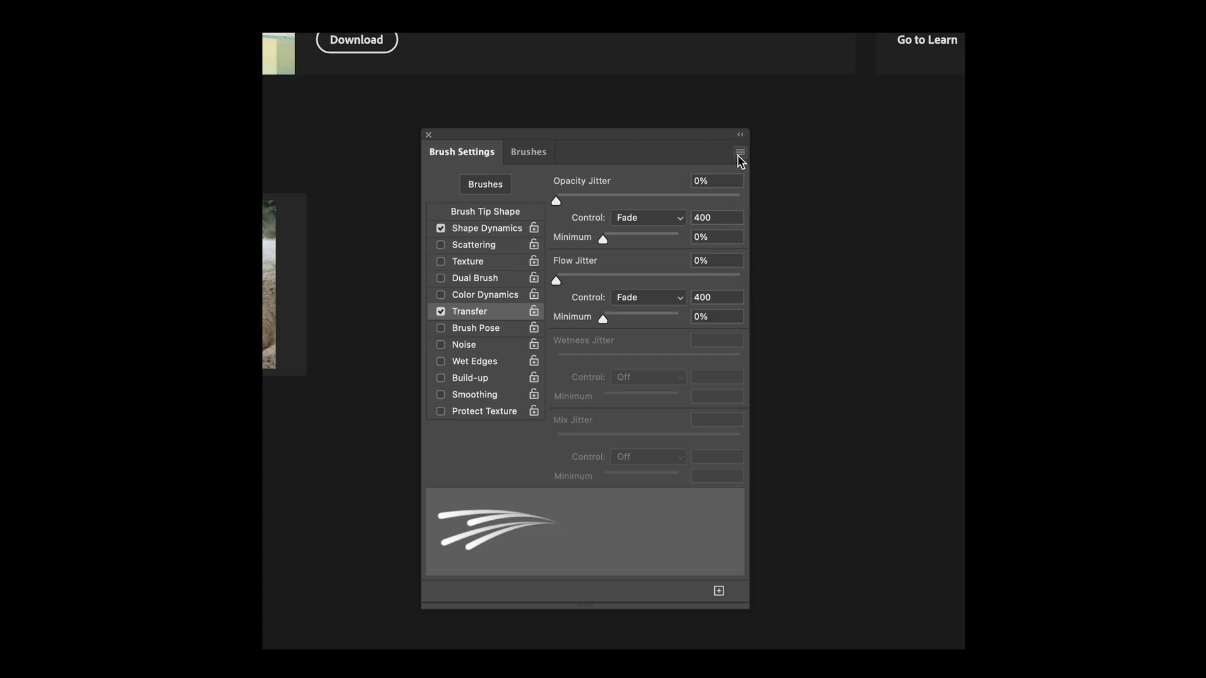
# Save the configured brush as a new preset named 'hair brush 1'.
pyautogui.click(738, 153)
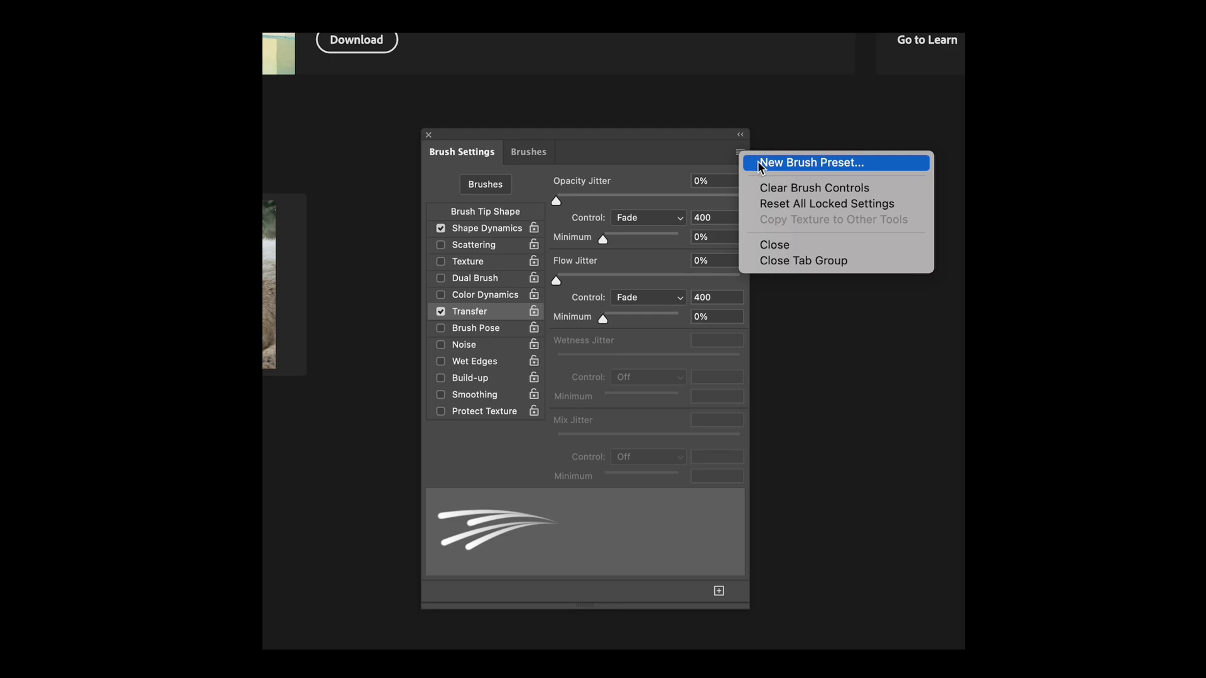
pyautogui.click(759, 163)
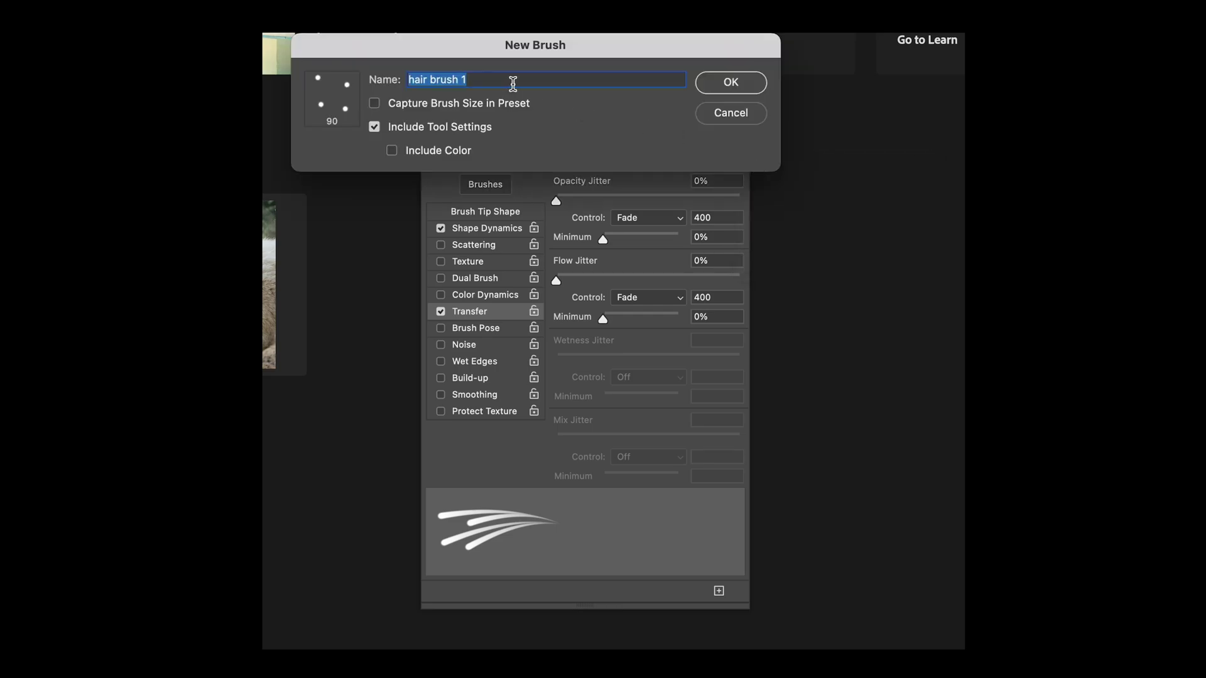
pyautogui.click(735, 84)
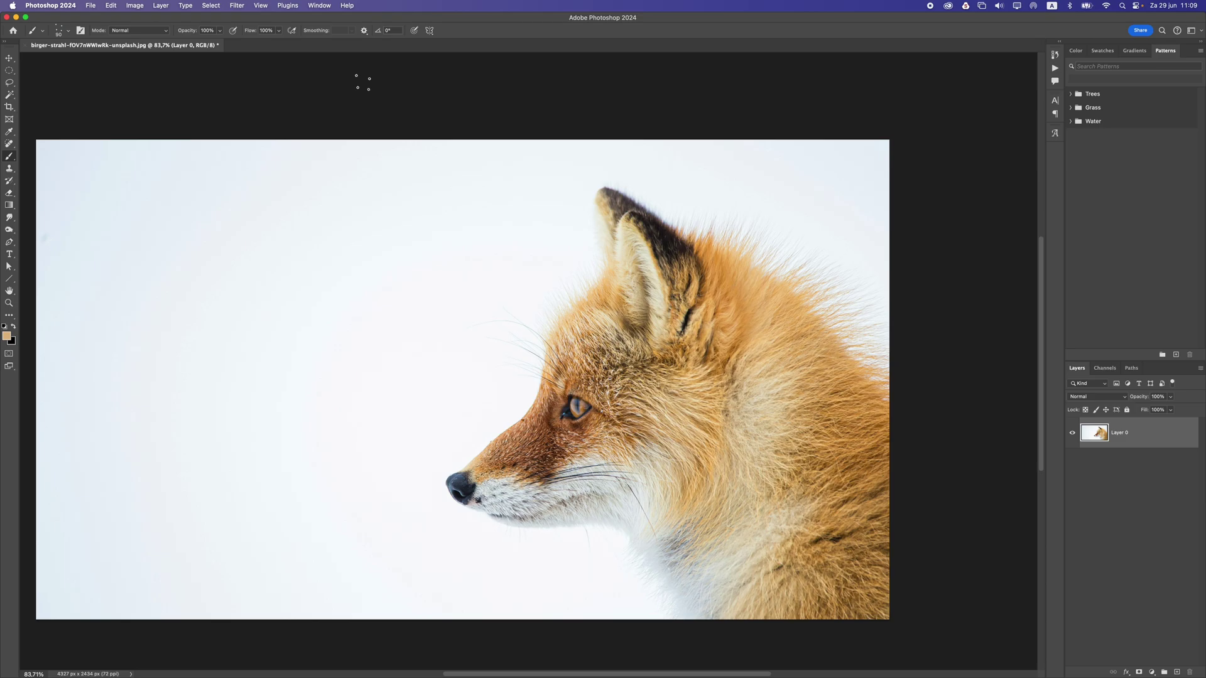
# Select the fox with Select > Subject and add a layer mask from it.
pyautogui.click(237, 5)
pyautogui.click(211, 5)
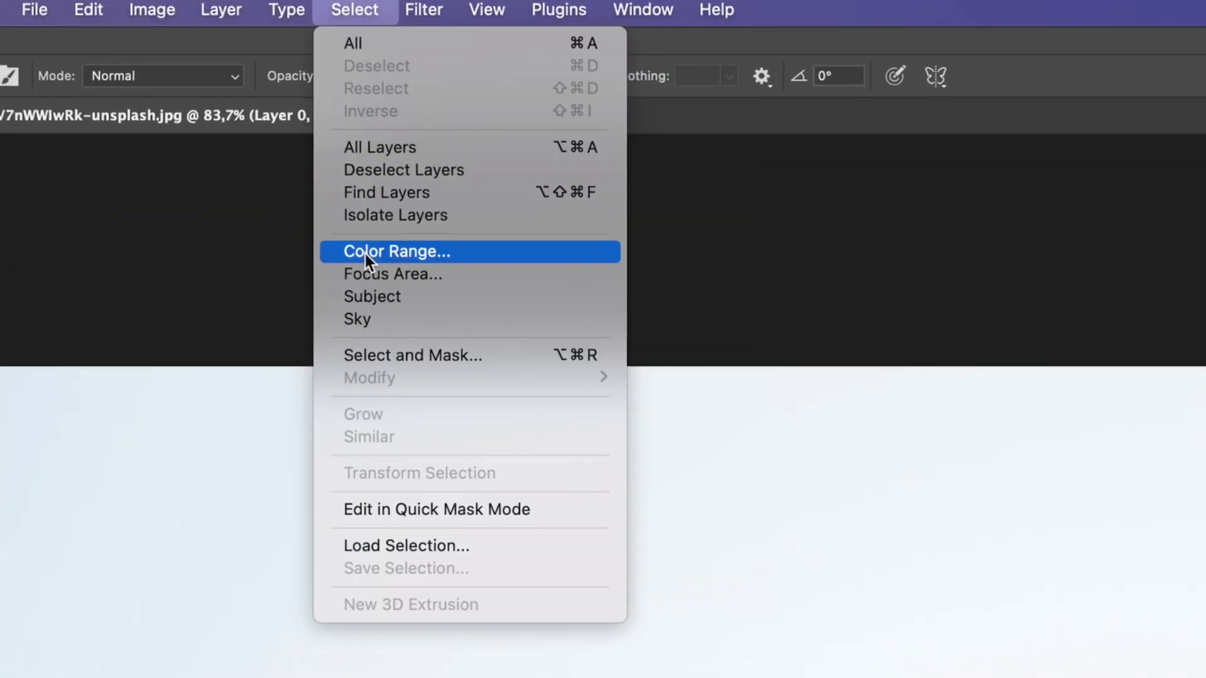
pyautogui.click(390, 295)
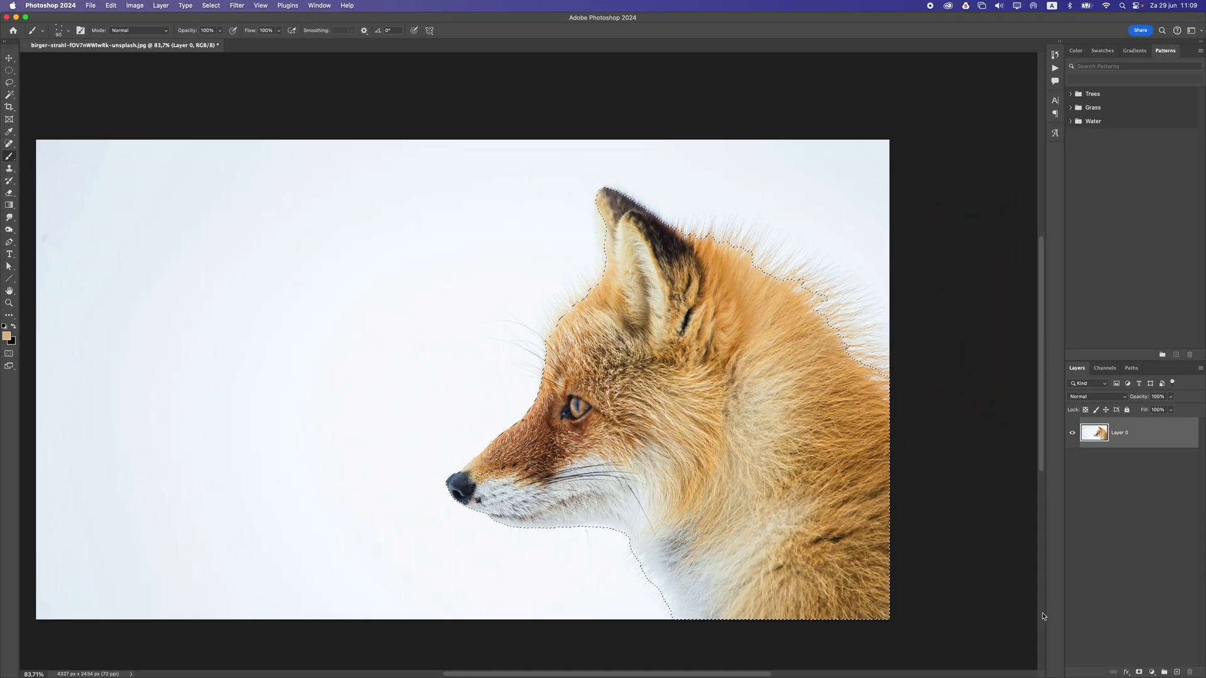
pyautogui.click(1138, 672)
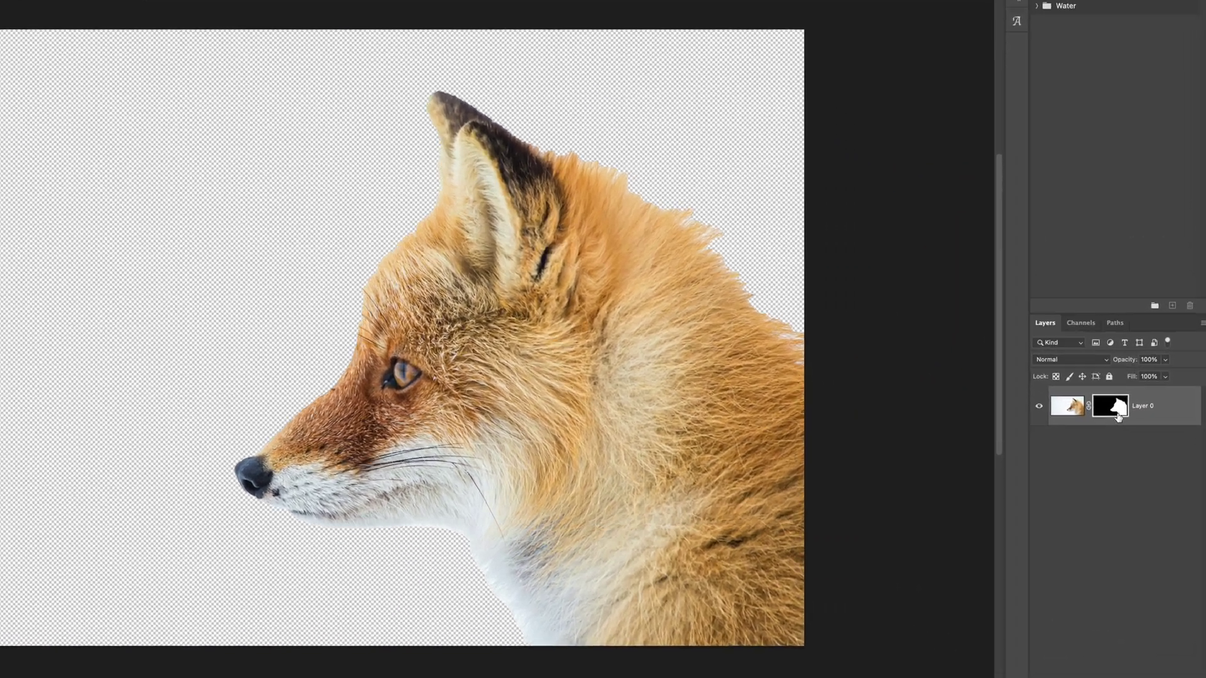
# Refine the mask's fur edge in Select and Mask with the Refine Edge Brush.
pyautogui.rightClick(1127, 432)
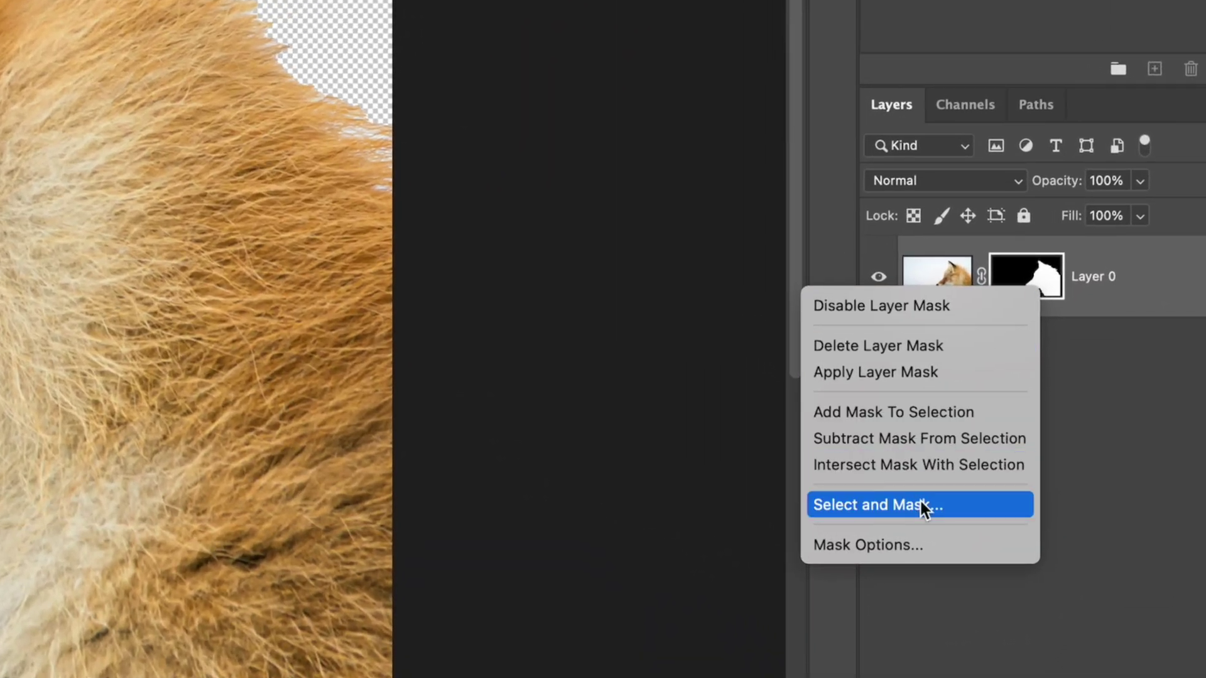
pyautogui.click(920, 503)
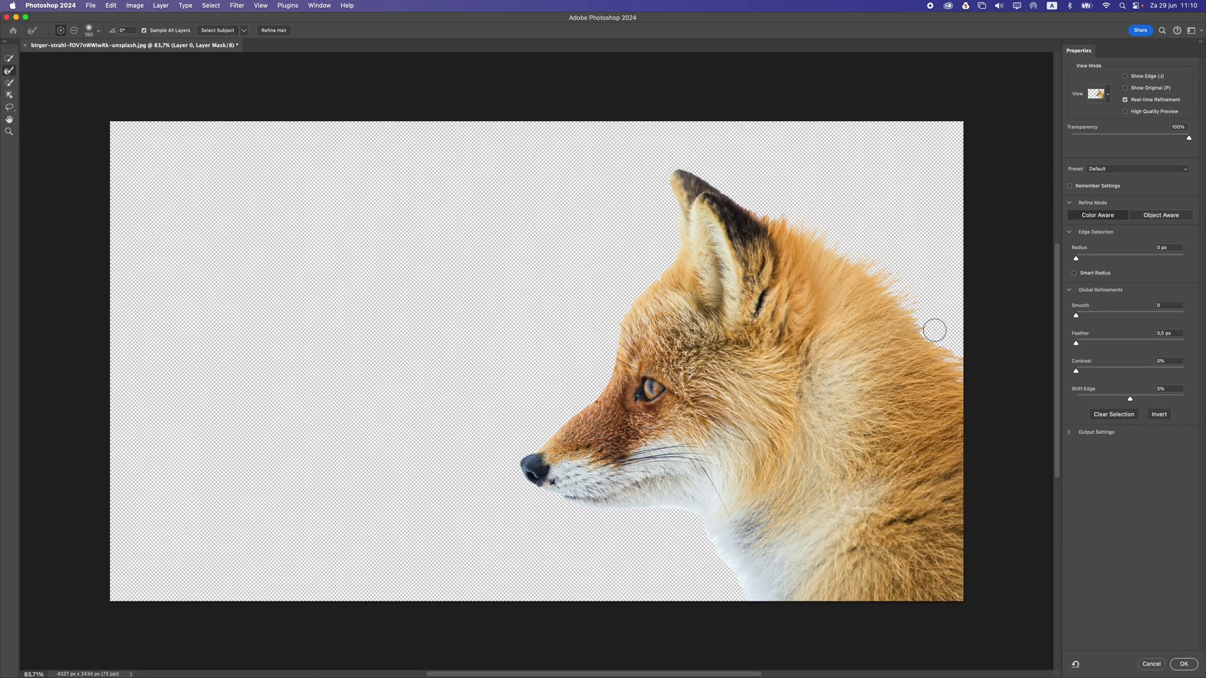
pyautogui.moveTo(935, 330); pyautogui.dragTo(844, 273)
# Apply the refined mask and add a #666666 Solid Color fill layer below the fox.
pyautogui.click(1183, 664)
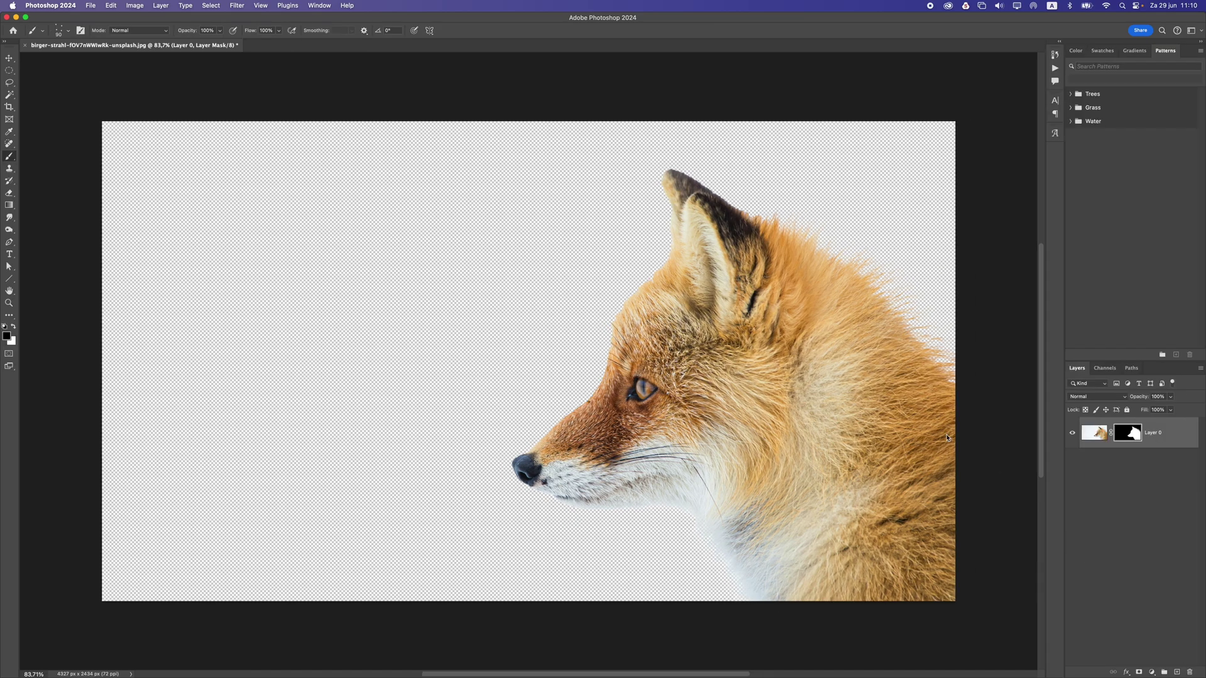
pyautogui.click(1152, 673)
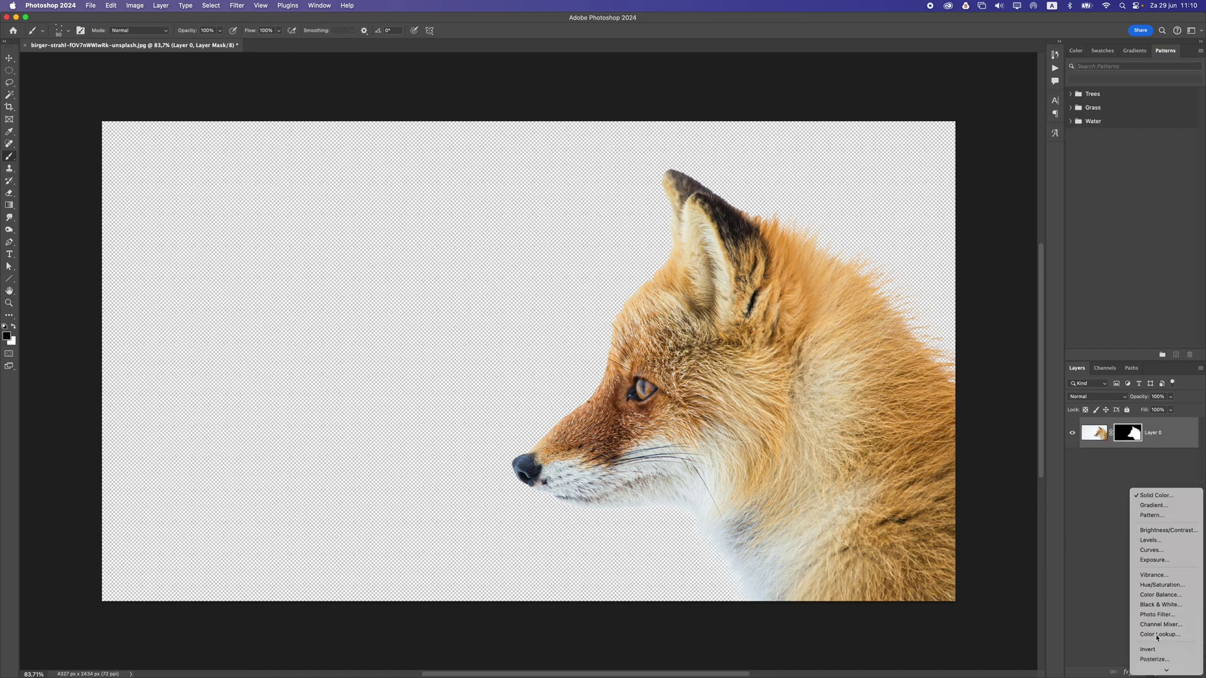
pyautogui.click(1147, 494)
pyautogui.write('666666')
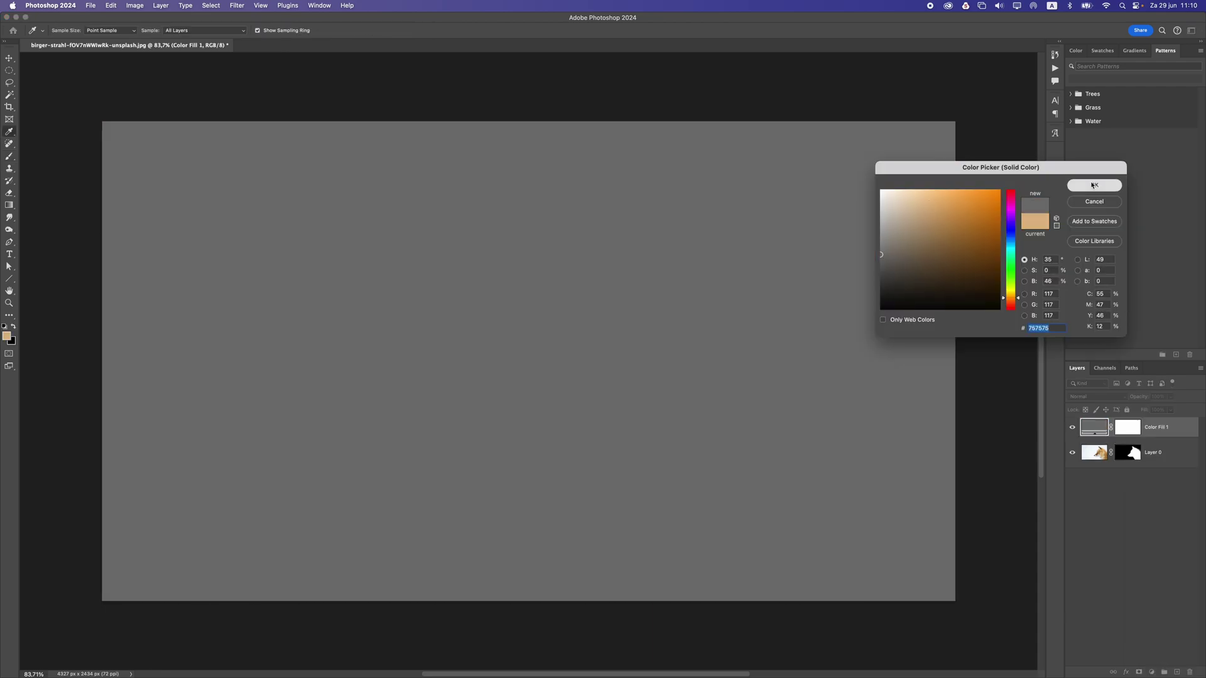
pyautogui.click(1094, 185)
pyautogui.moveTo(1155, 427); pyautogui.dragTo(1163, 468)
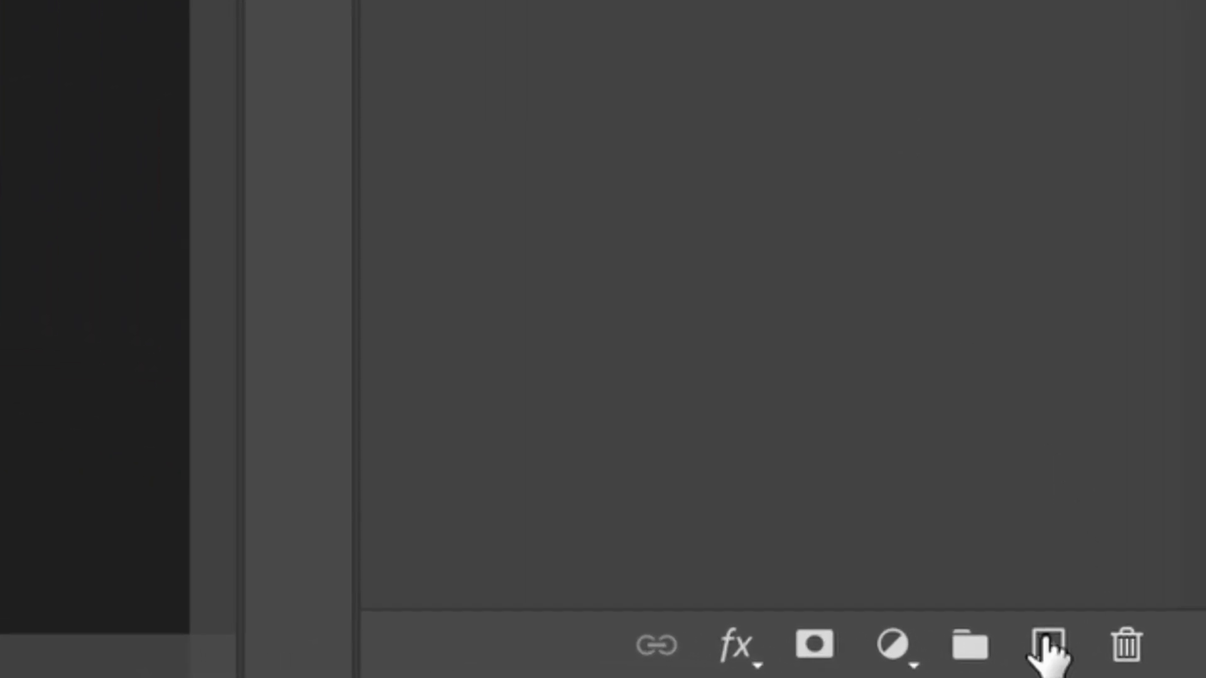
# Add an empty Layer 1 and set the foreground to a sampled light fur tone, #e8bf7e.
pyautogui.click(1177, 672)
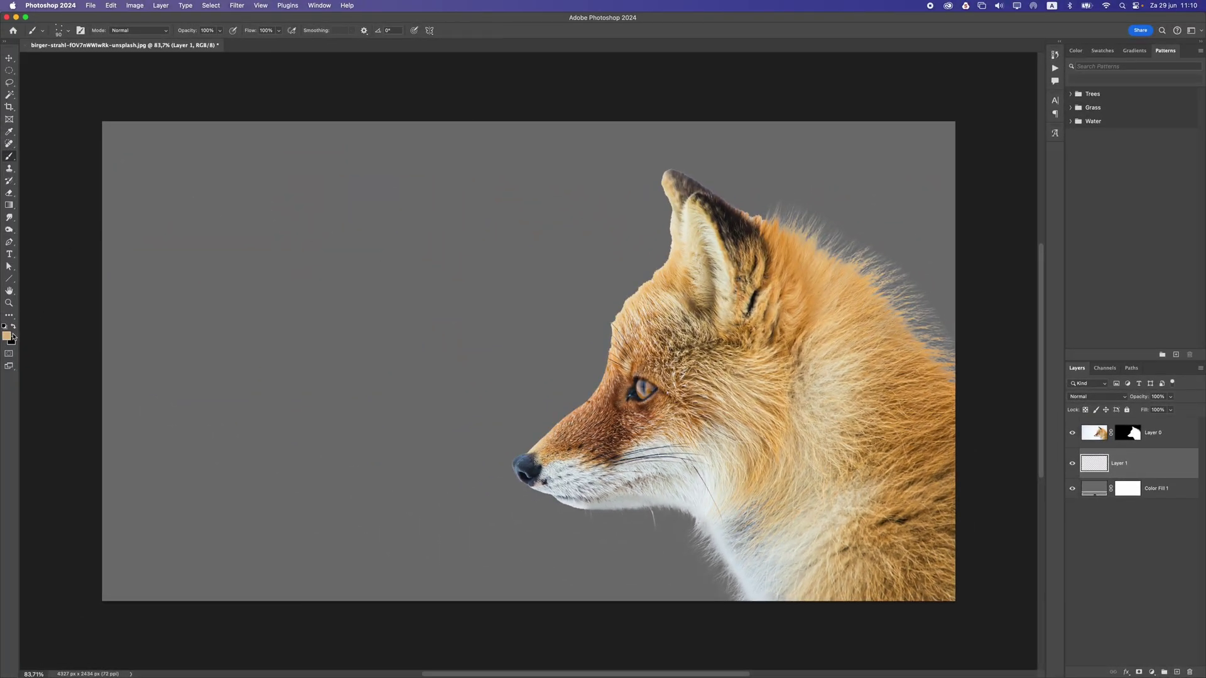
pyautogui.click(8, 337)
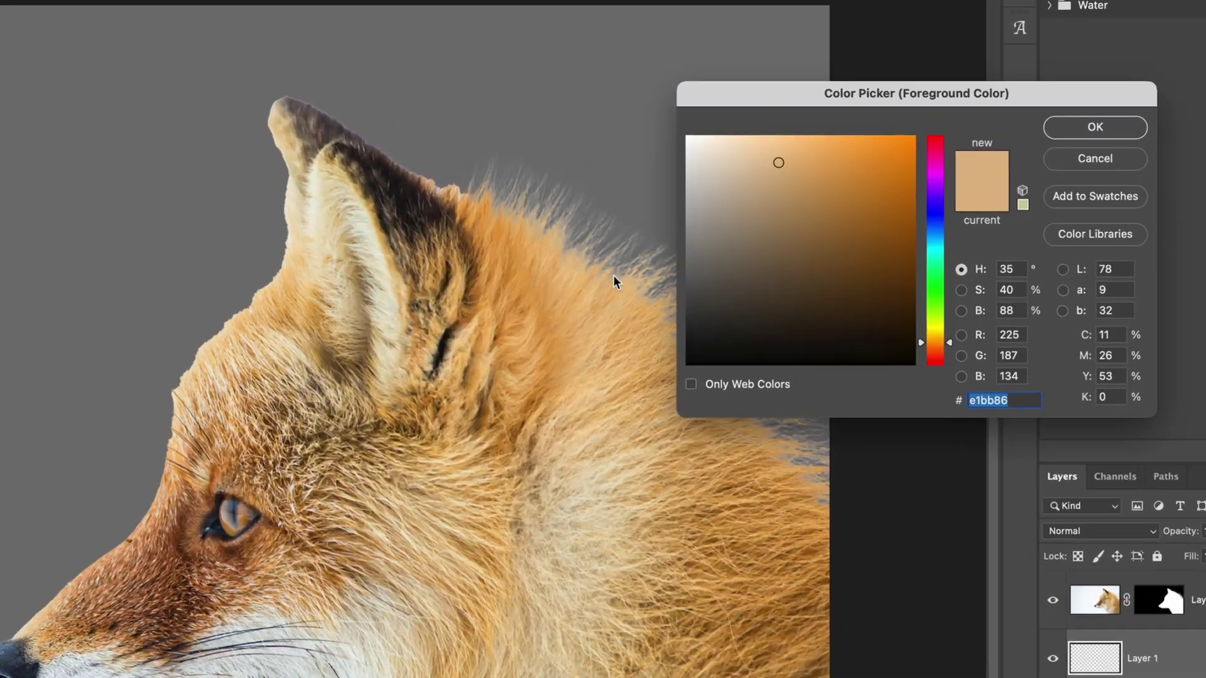
pyautogui.moveTo(840, 268); pyautogui.dragTo(853, 265)
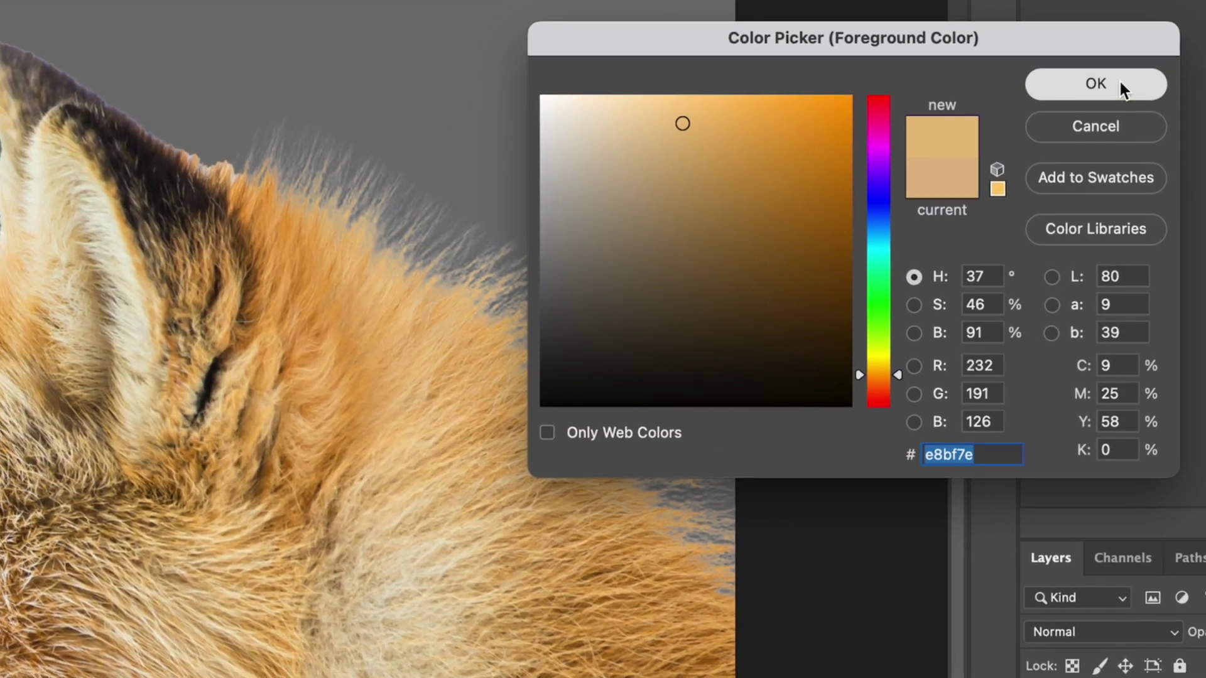
pyautogui.click(1121, 78)
# Select the 'hair brush 1' preset from the Brush Preset picker for painting fur.
pyautogui.click(61, 29)
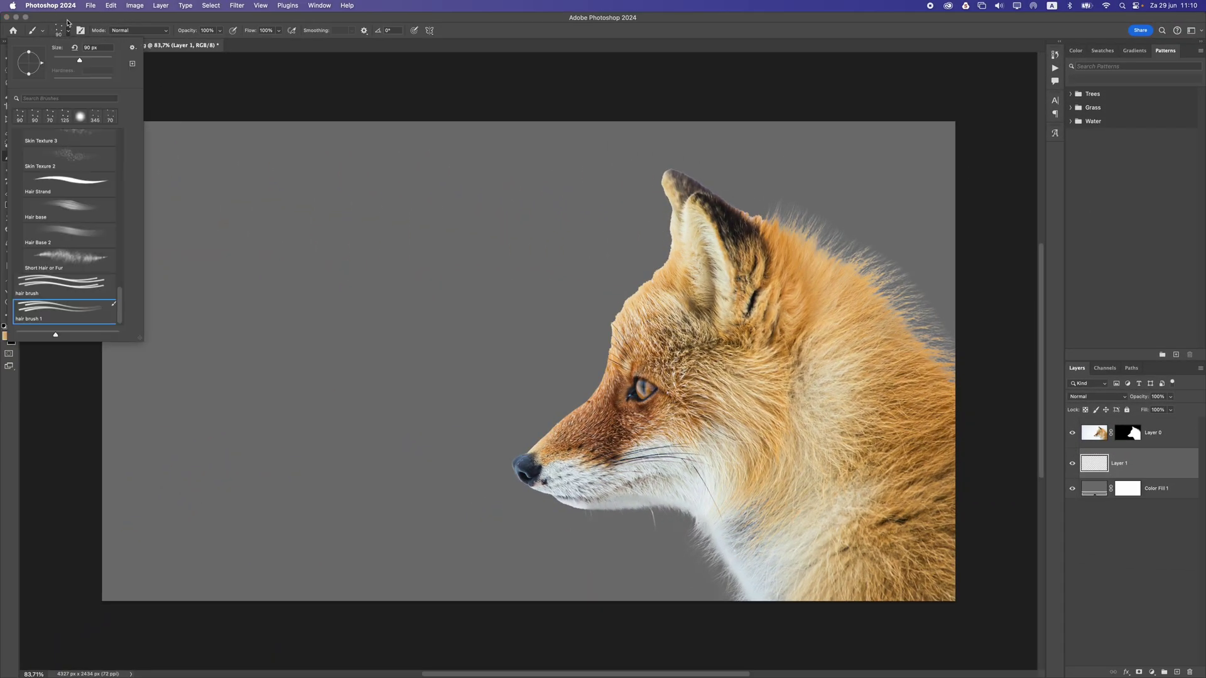
pyautogui.click(68, 24)
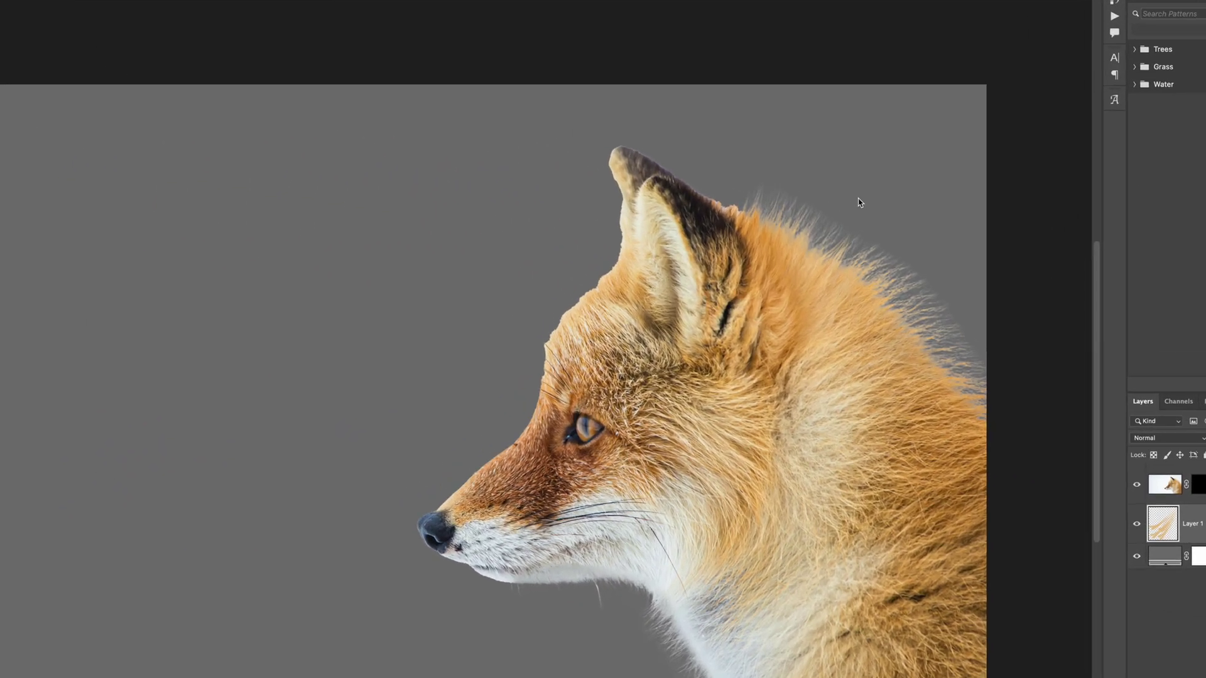